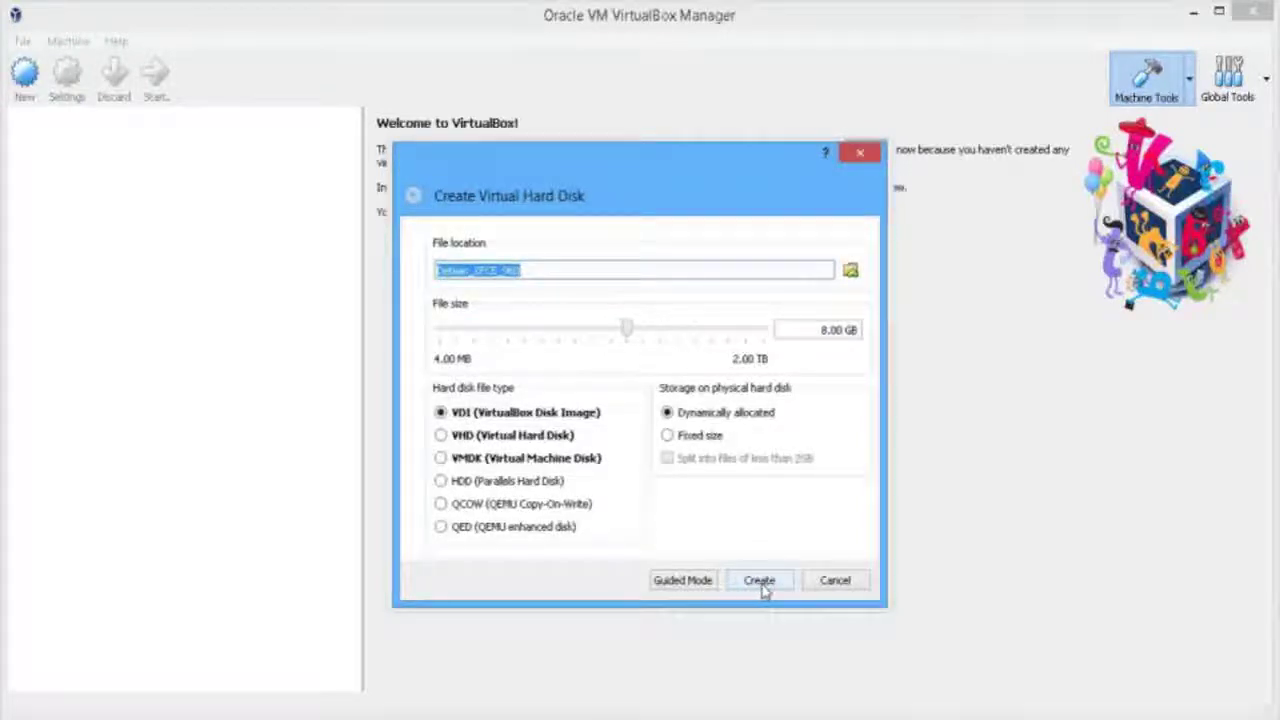
Set the virtual hard disk file size to 16 GB and create the Debian_XFCE_960 VM
left_click(830, 334)
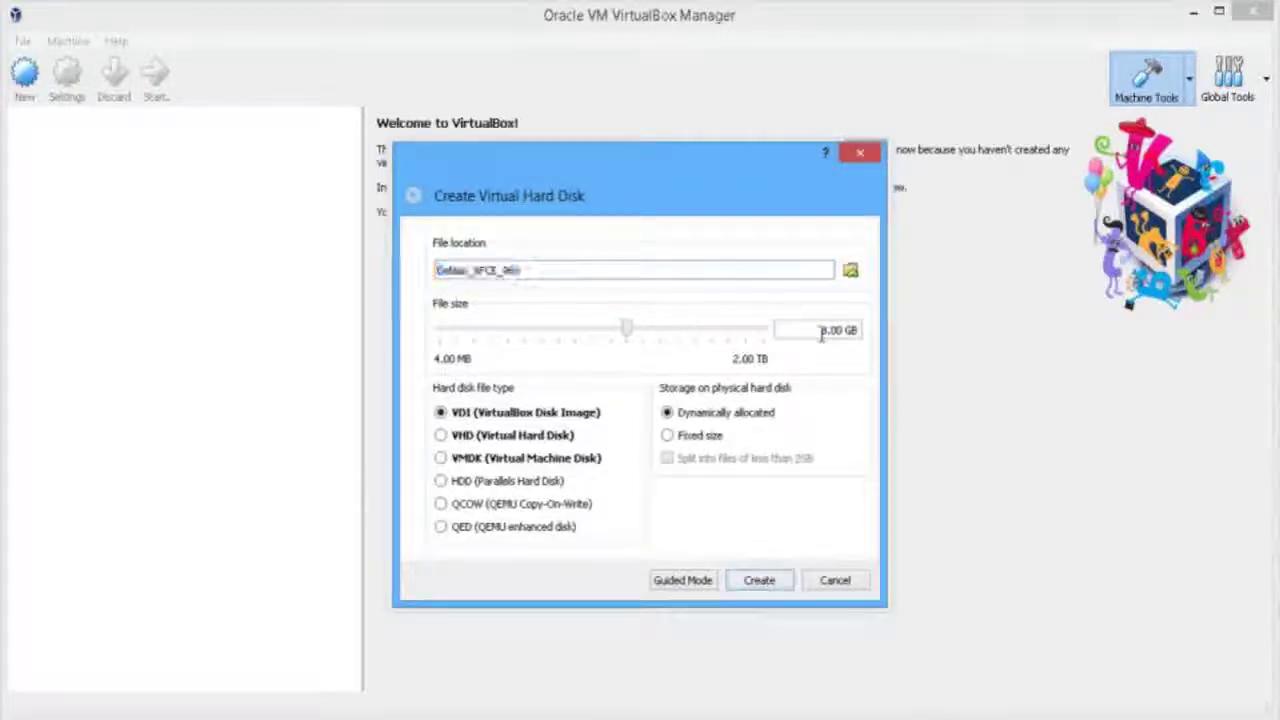
key("BackSpace")
type("16")
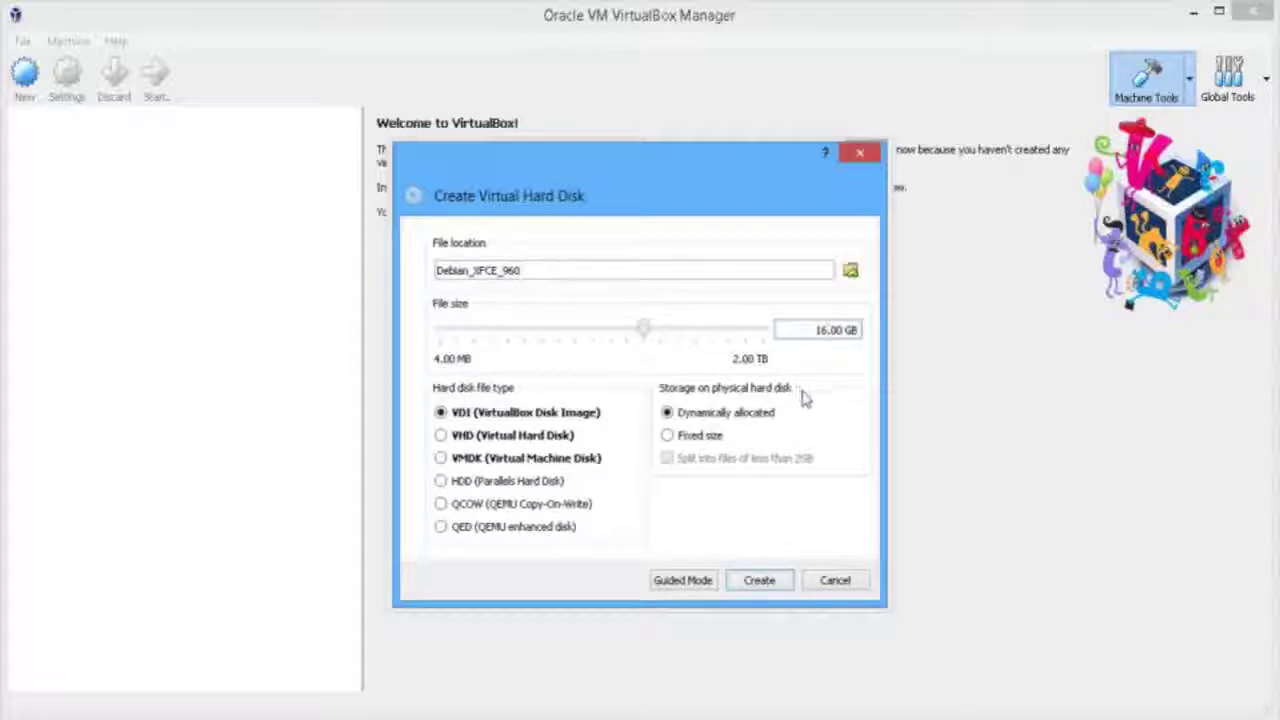
left_click(759, 582)
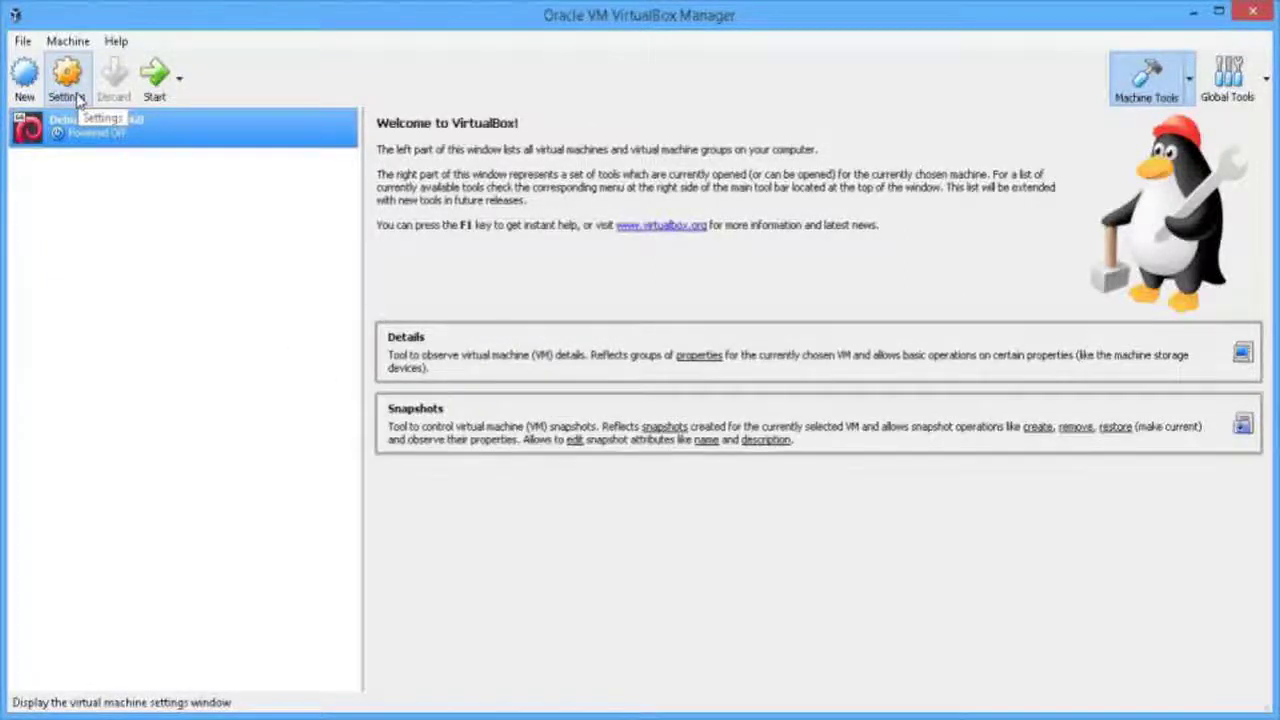
Attach the debian-9.6.0-amd64-xfce-CD-1 image from Downloads to the VM's empty optical drive
left_click(79, 99)
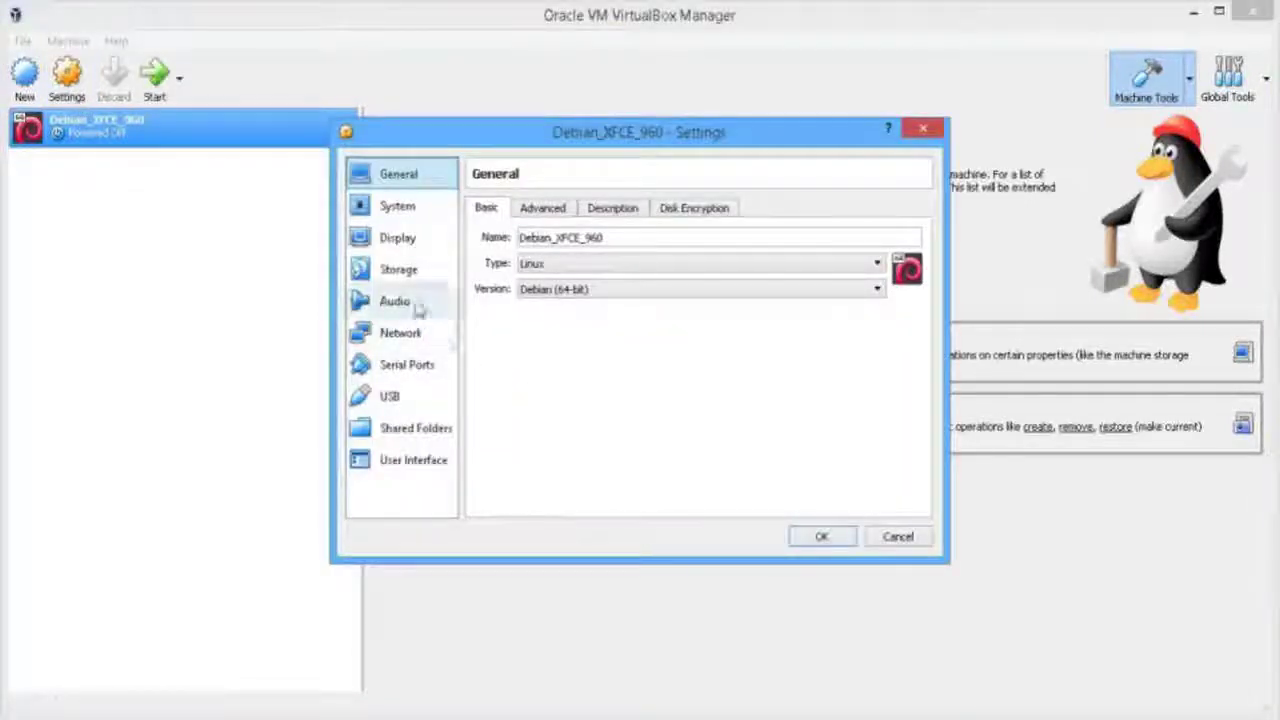
left_click(417, 278)
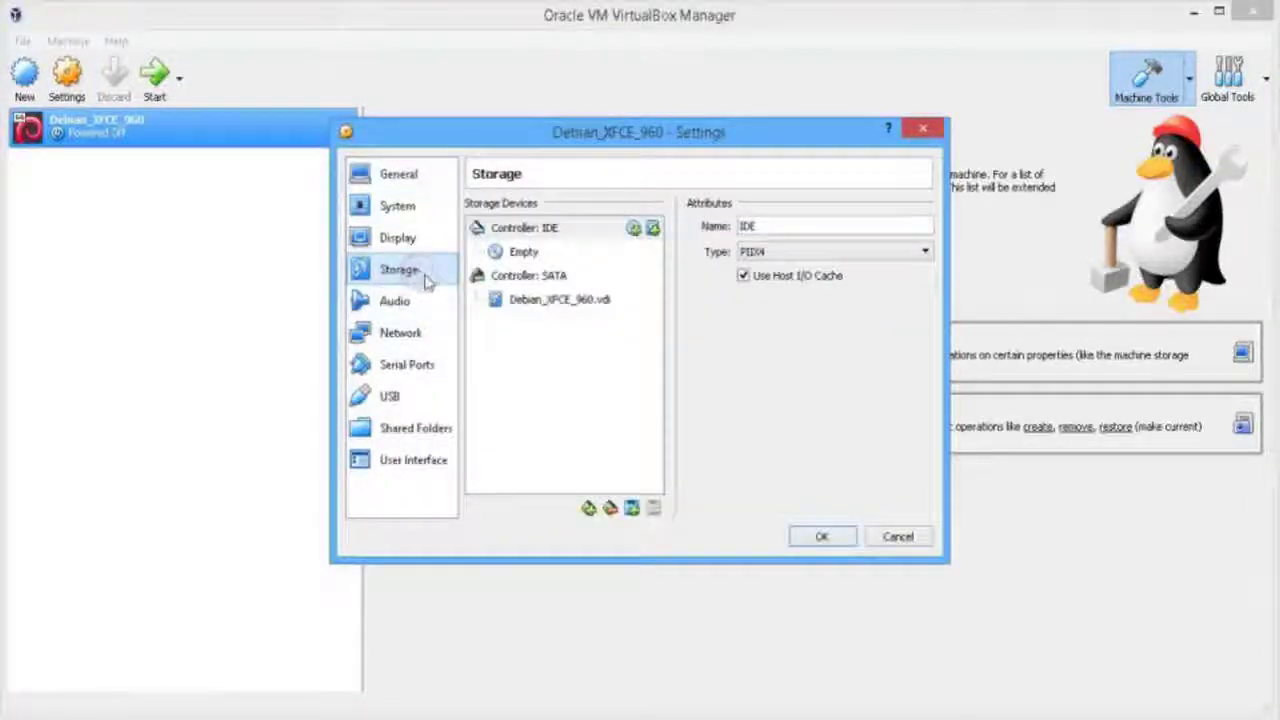
left_click(581, 253)
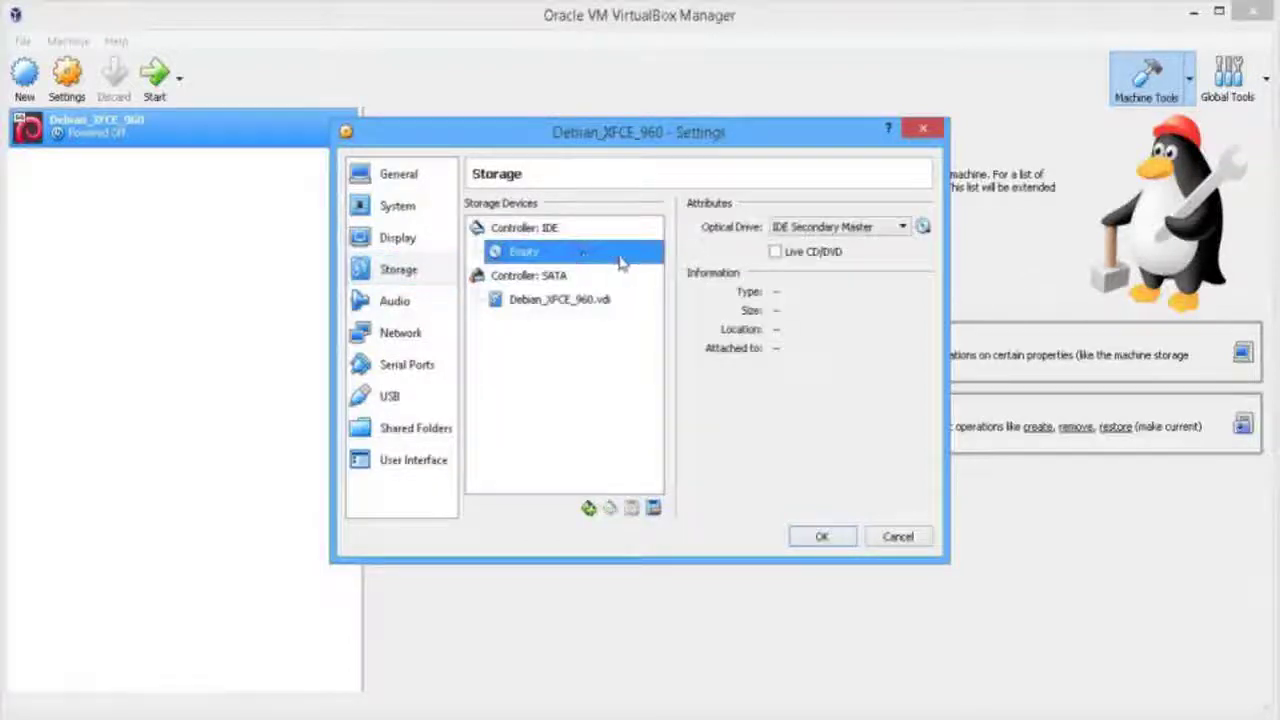
left_click(924, 228)
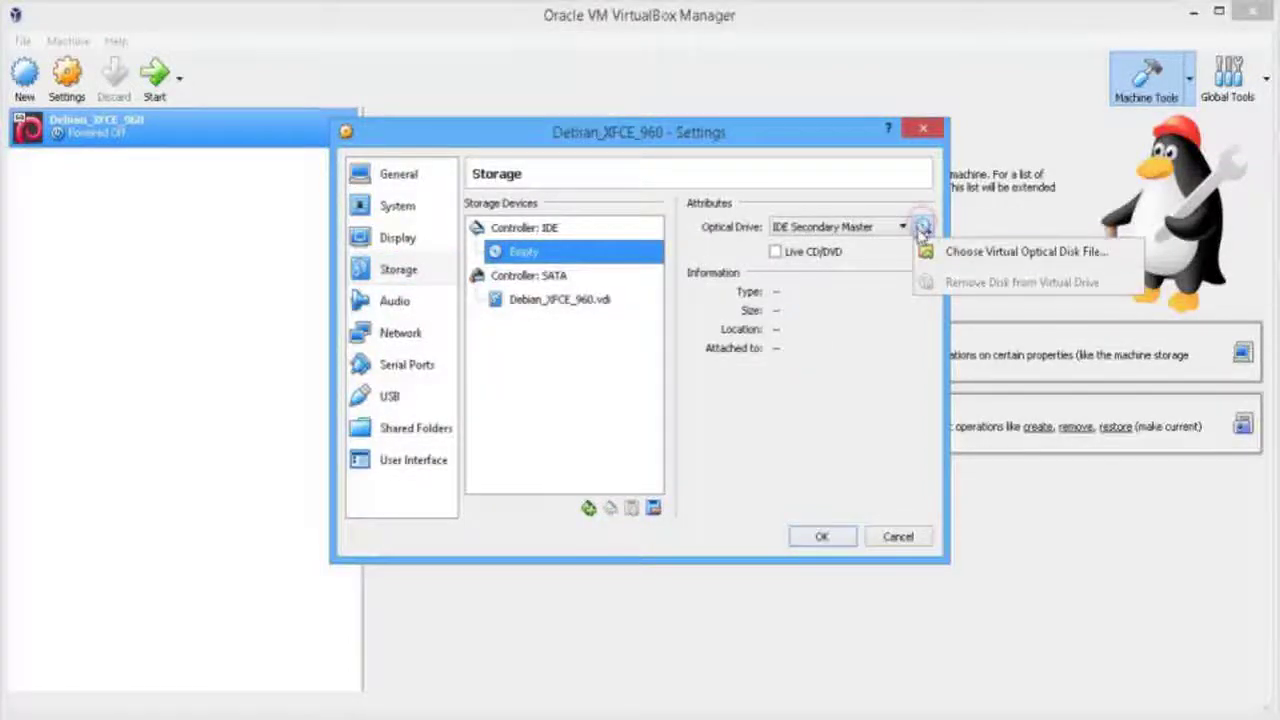
left_click(932, 251)
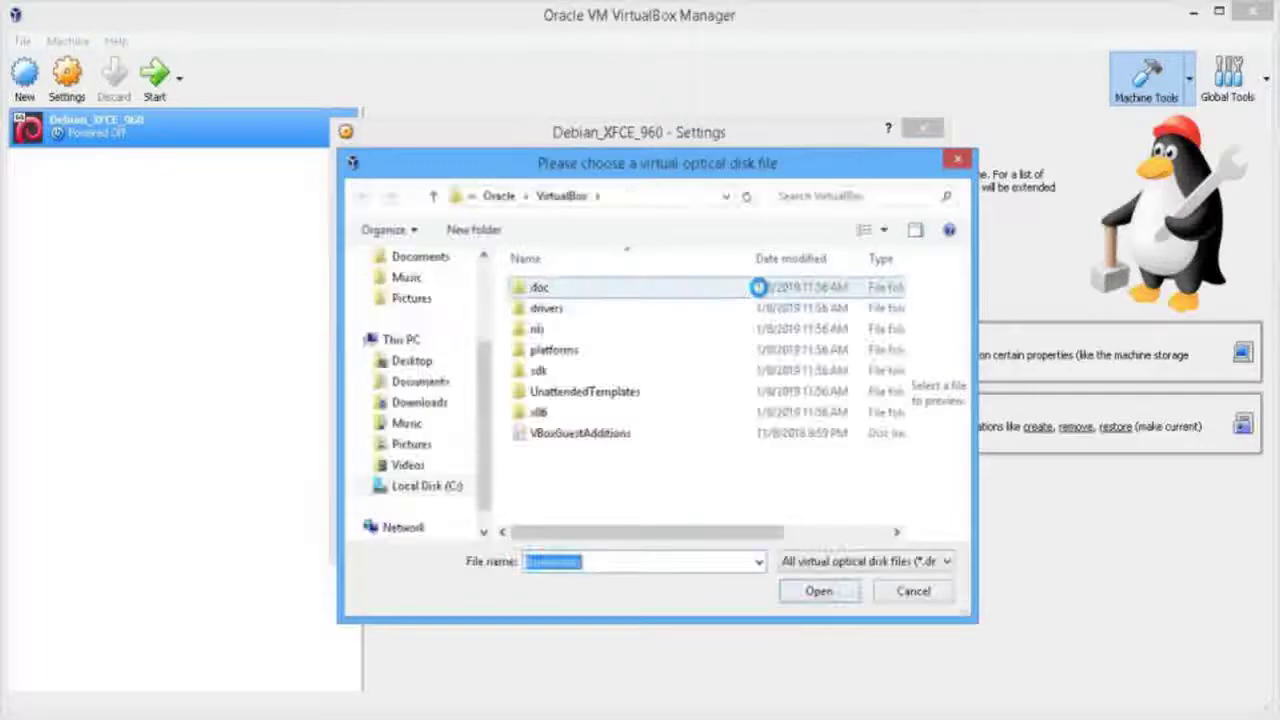
scroll(443, 283, "up", 3)
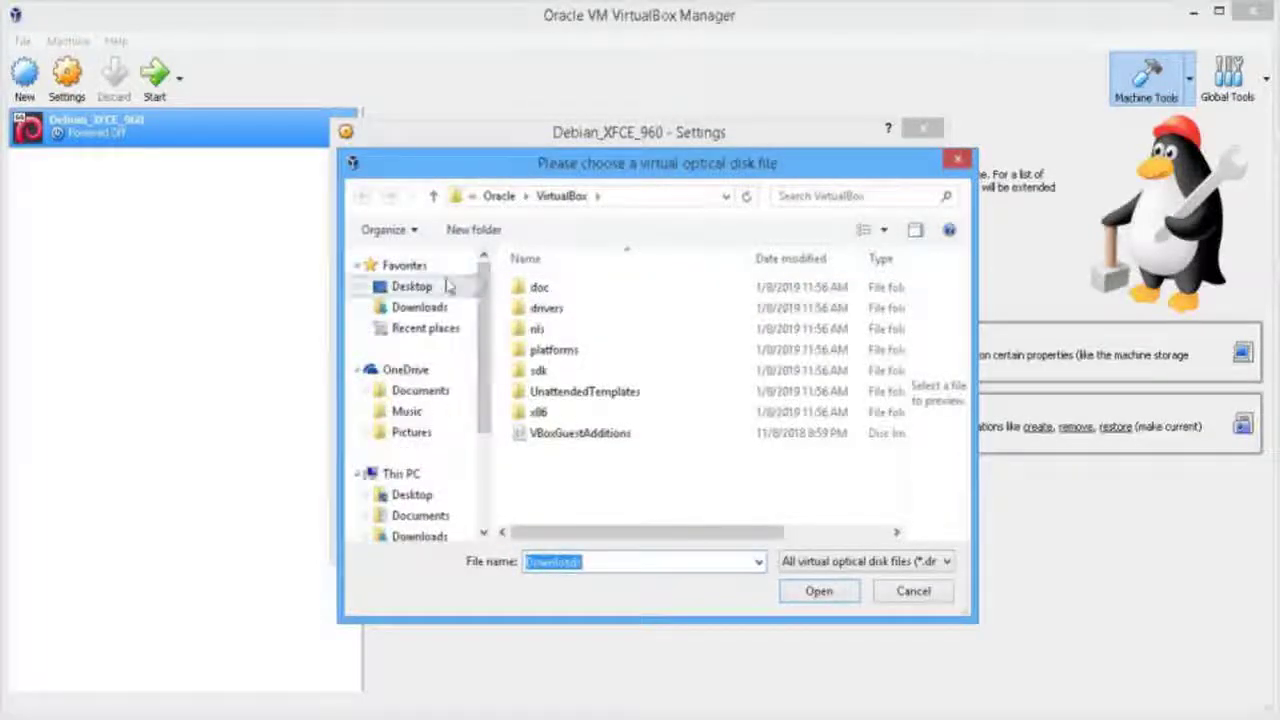
left_click(439, 316)
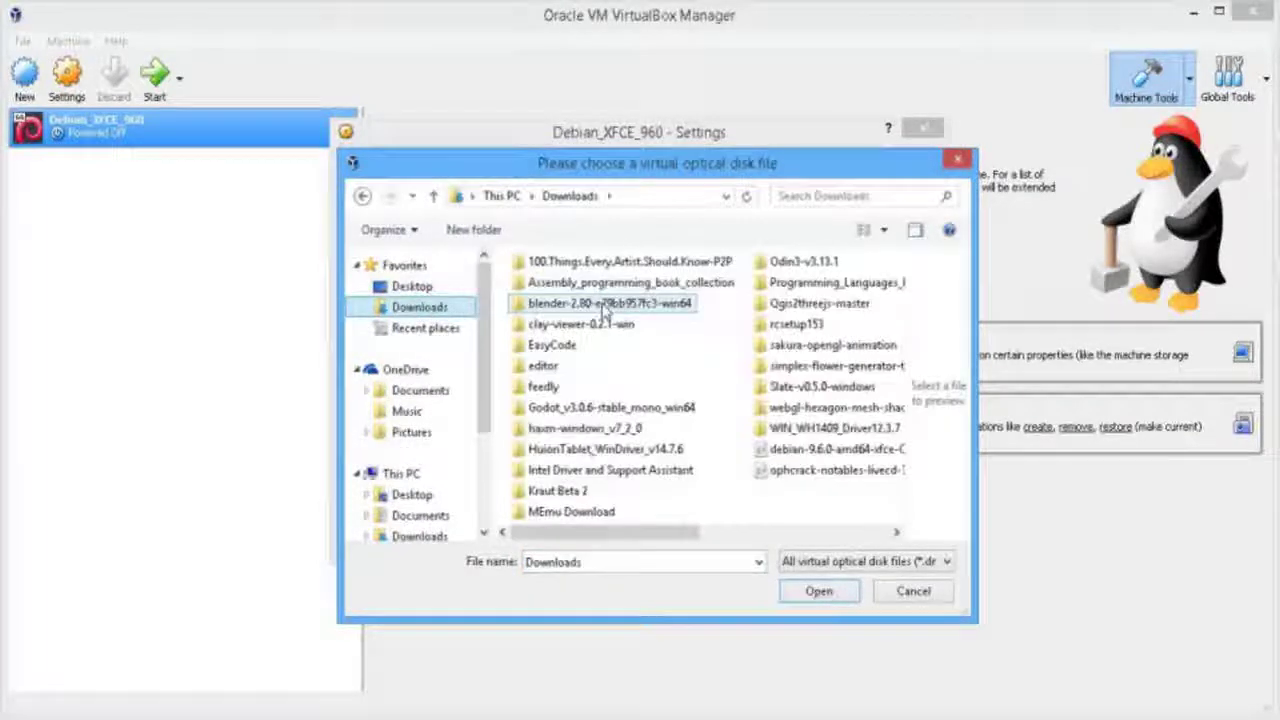
left_click(812, 450)
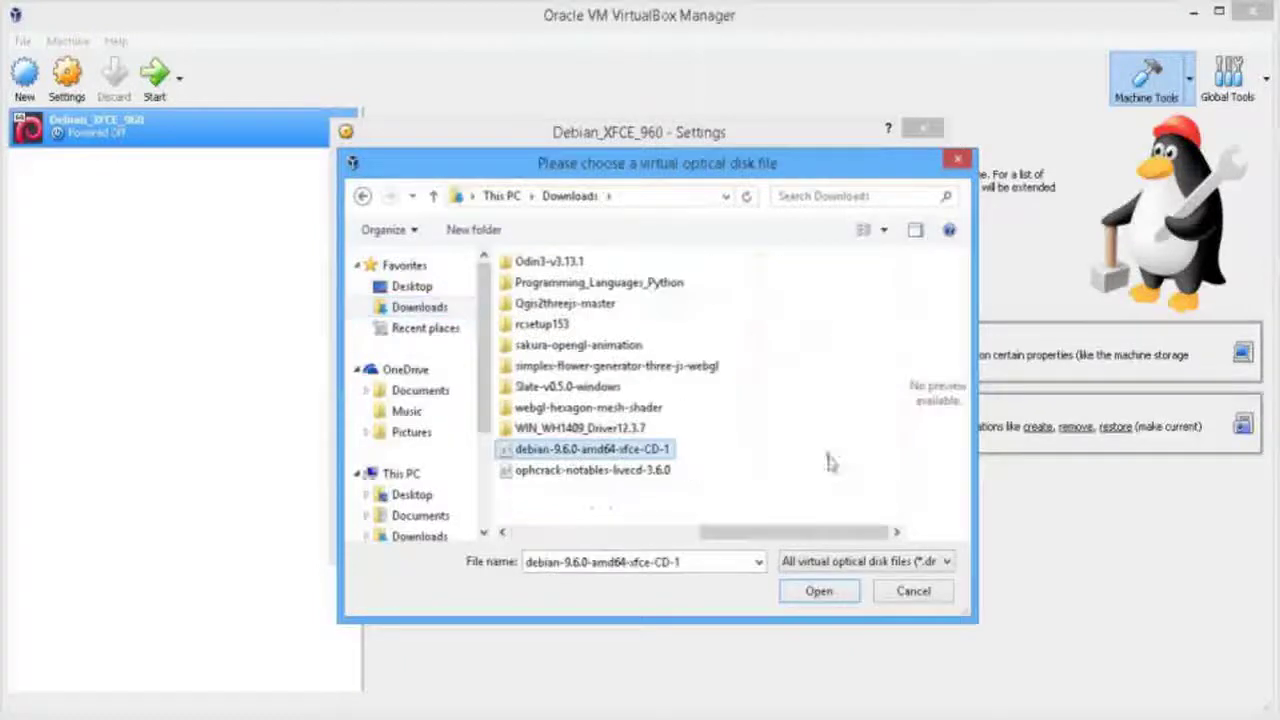
left_click(819, 591)
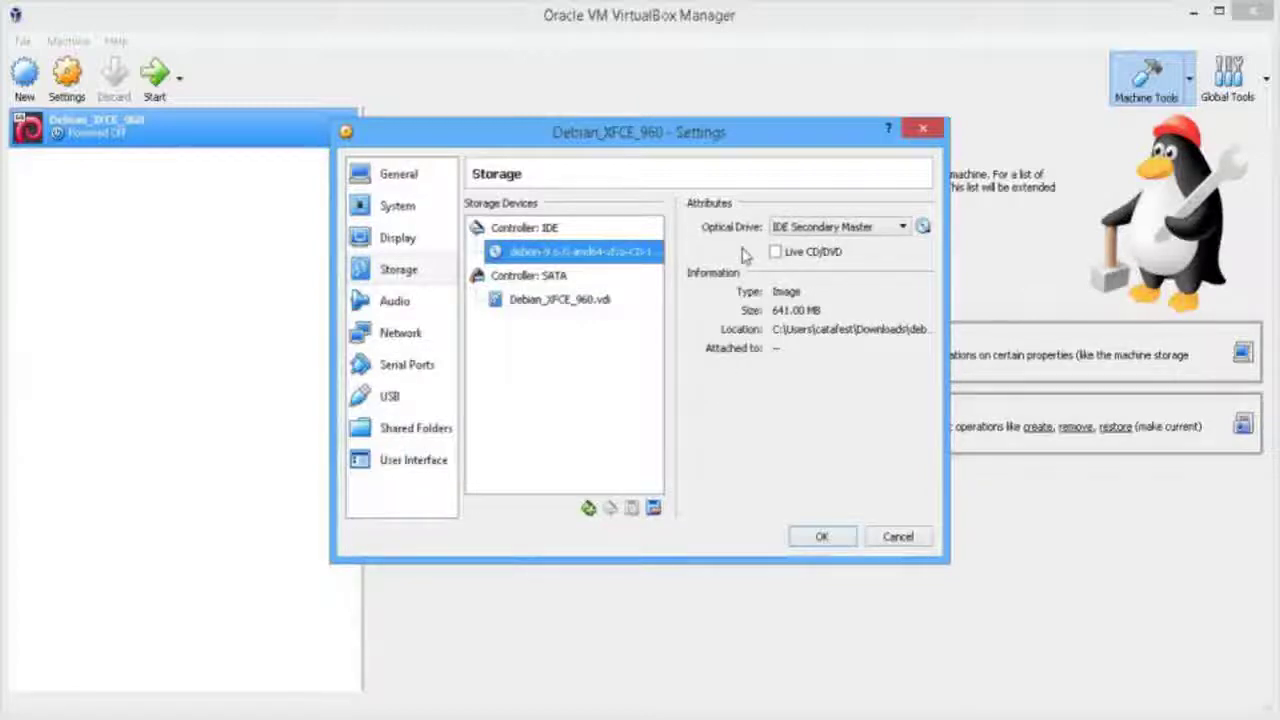
Mark the disc as Live CD/DVD, save the settings and start the VM
left_click(776, 252)
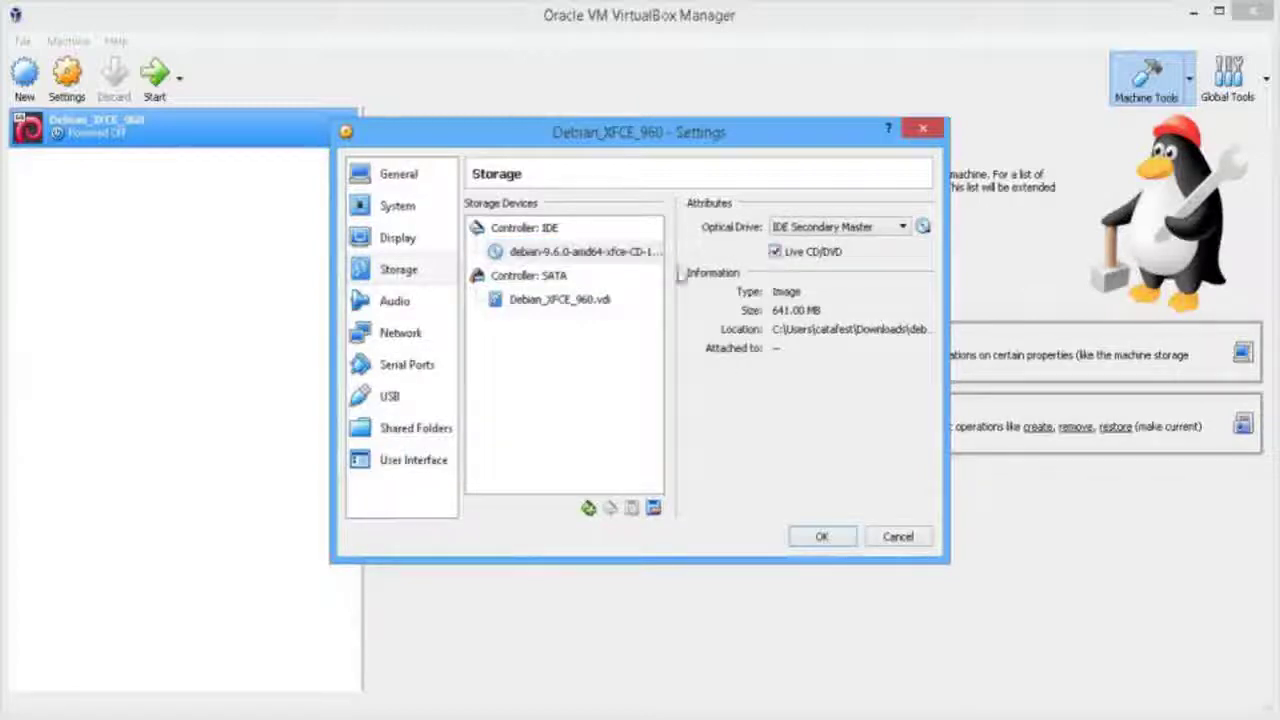
left_click(821, 537)
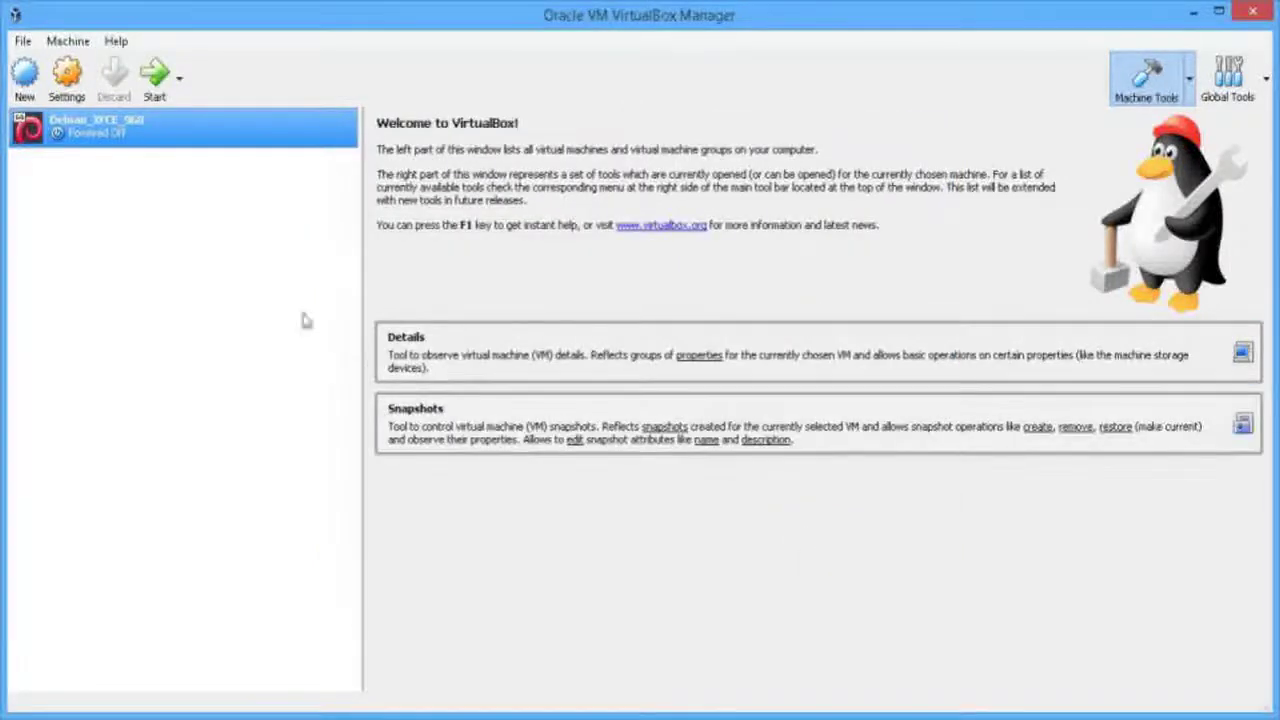
left_click(155, 75)
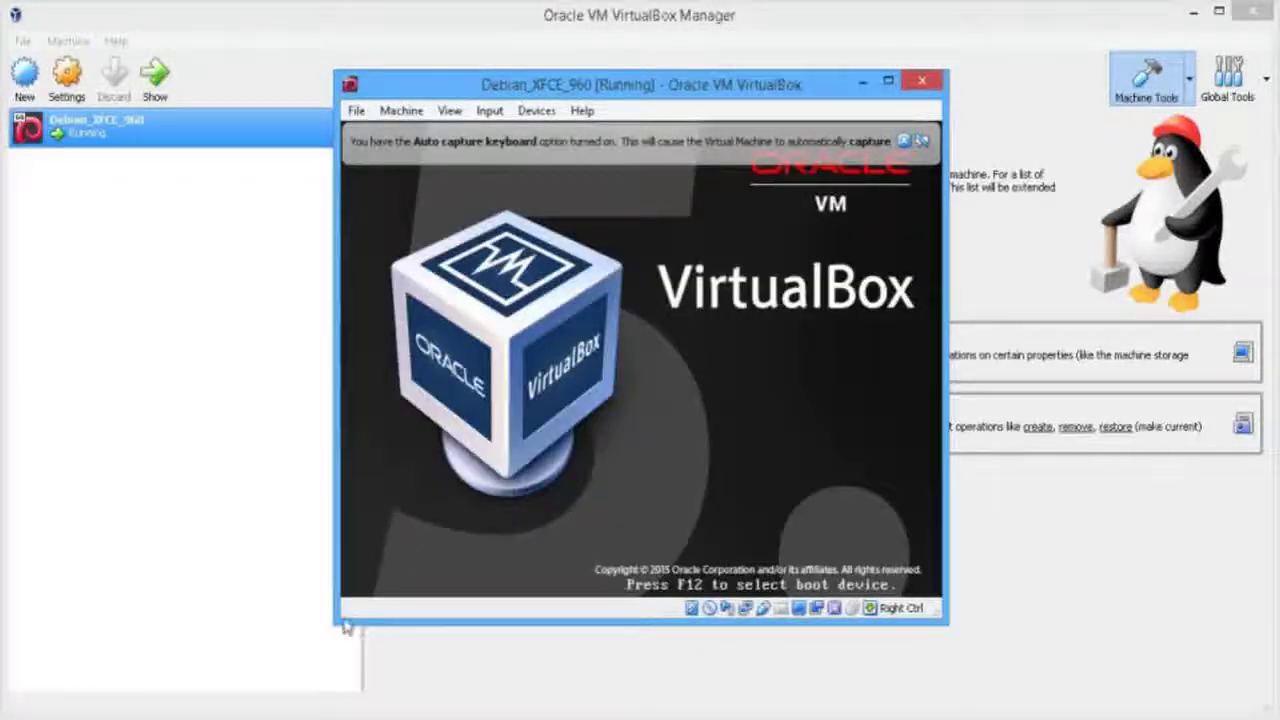
Enlarge the VM window and launch Graphical install from the boot menu
left_click_drag(343, 627, 108, 686)
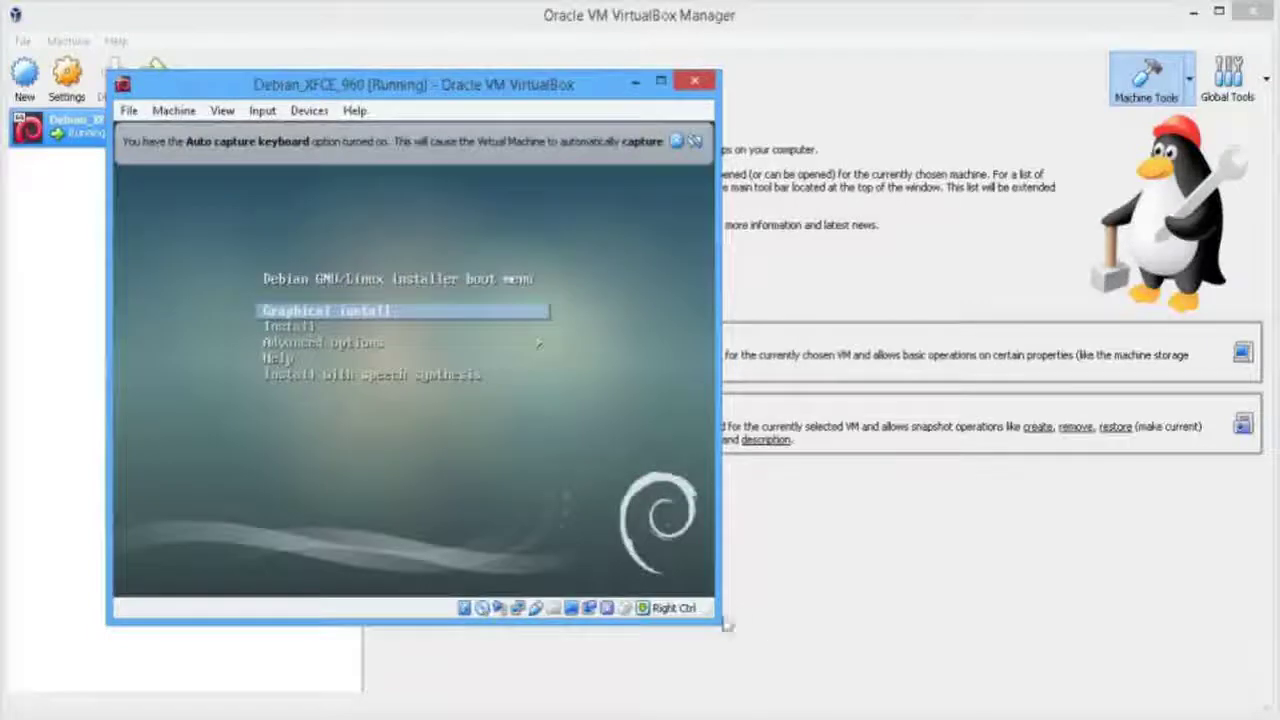
left_click_drag(720, 622, 1170, 624)
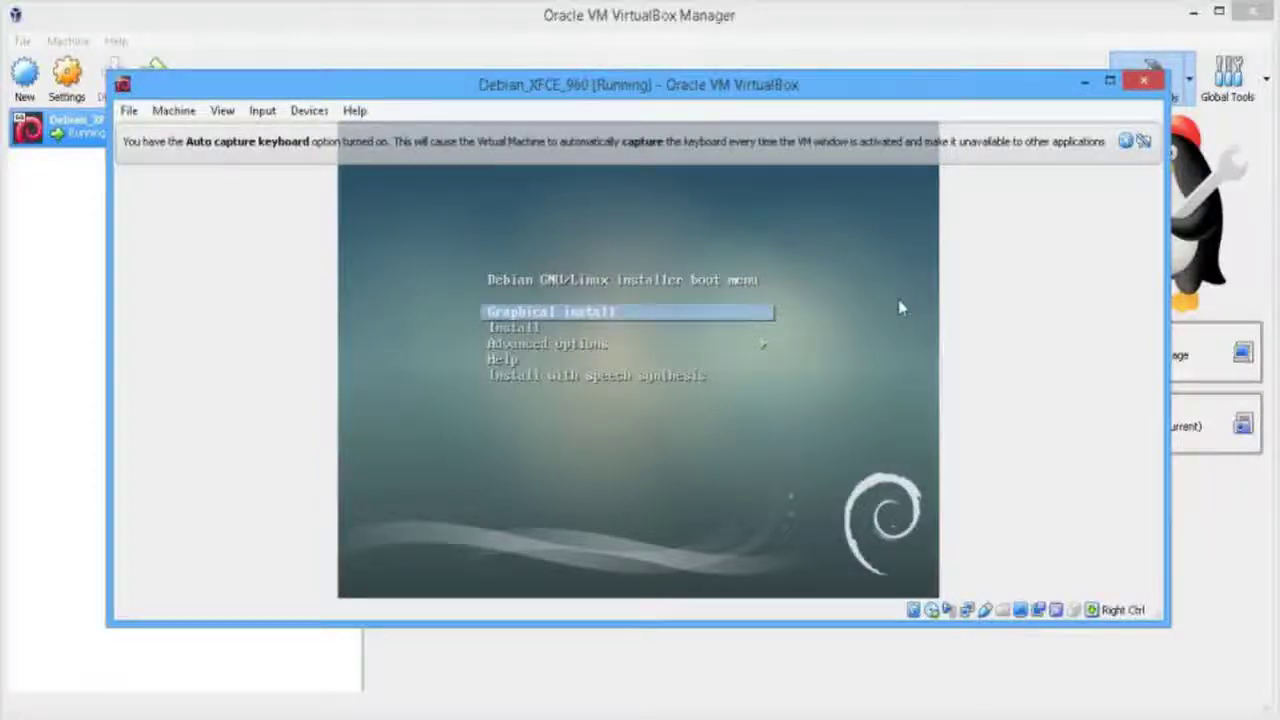
key("Return")
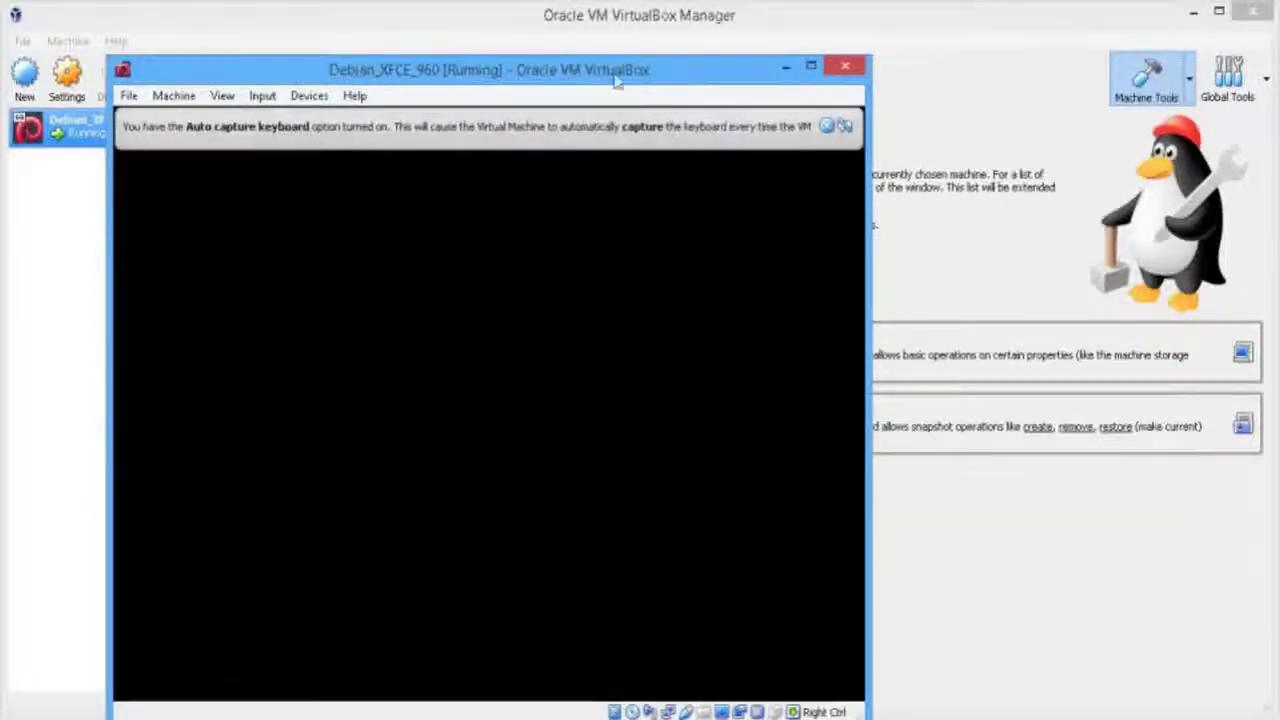
Reposition the VM window and dismiss the keyboard capture and pointer integration notices
left_click_drag(618, 72, 732, 68)
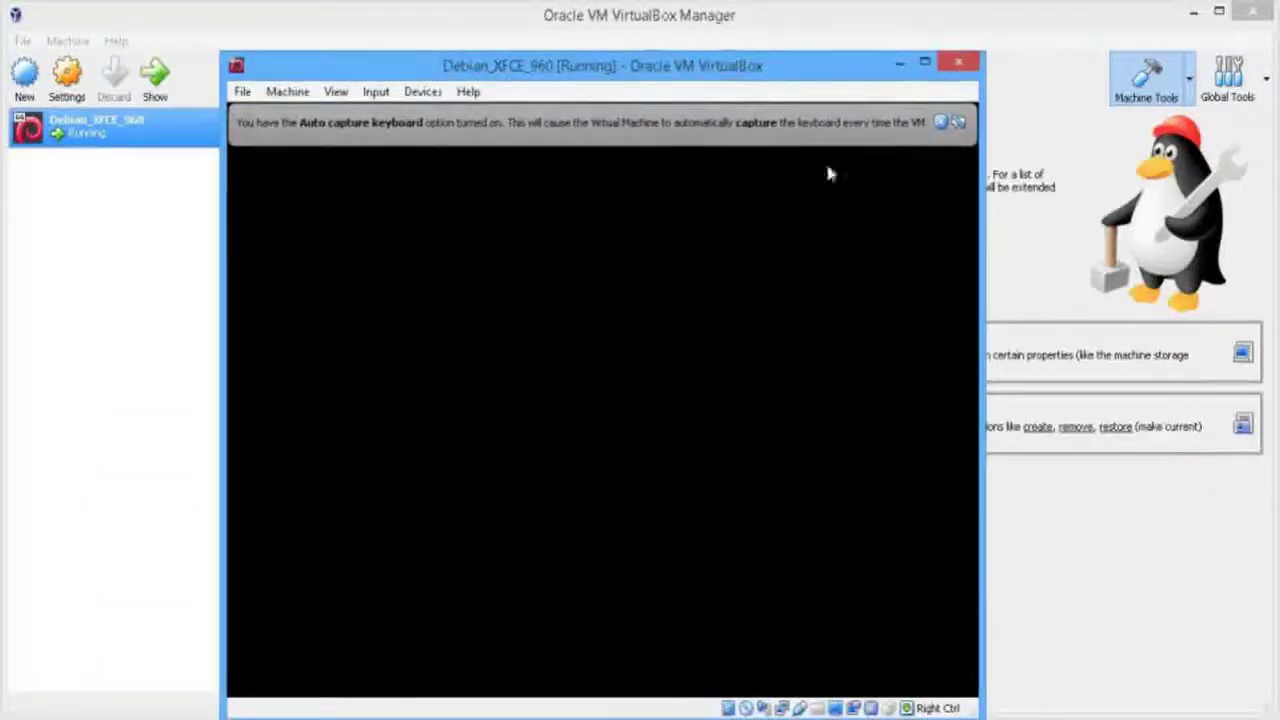
left_click(939, 122)
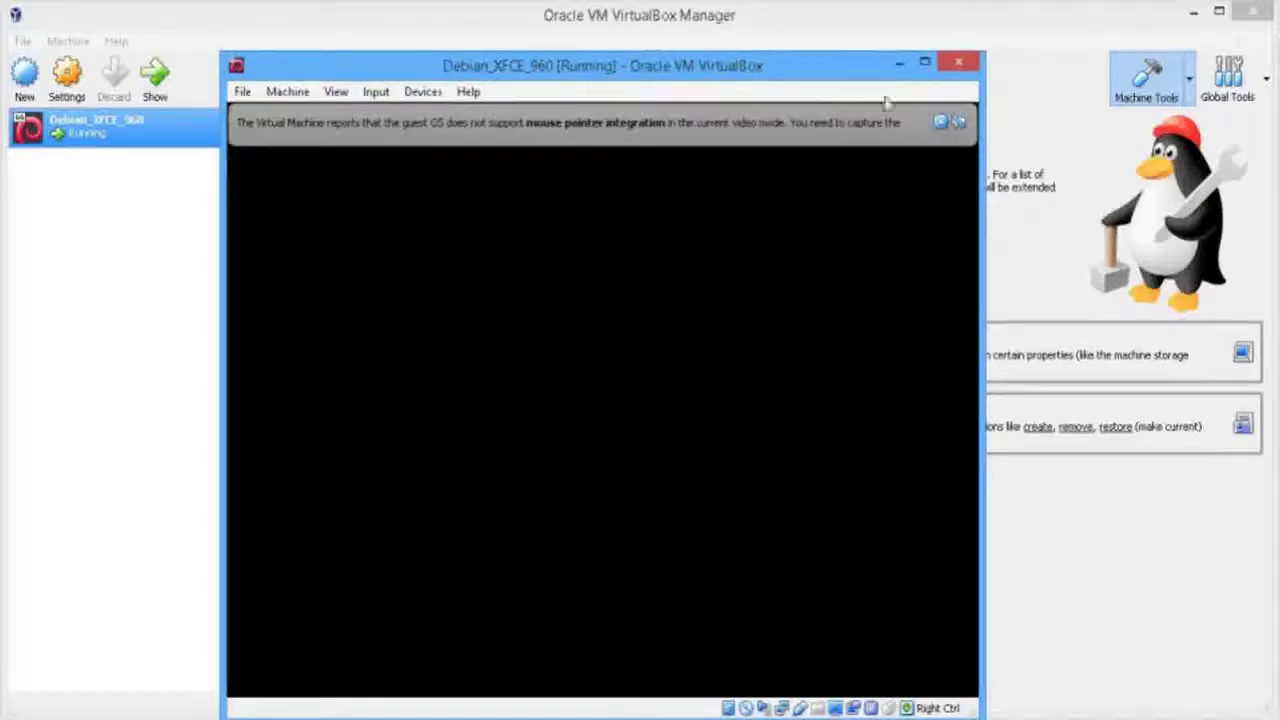
left_click(955, 122)
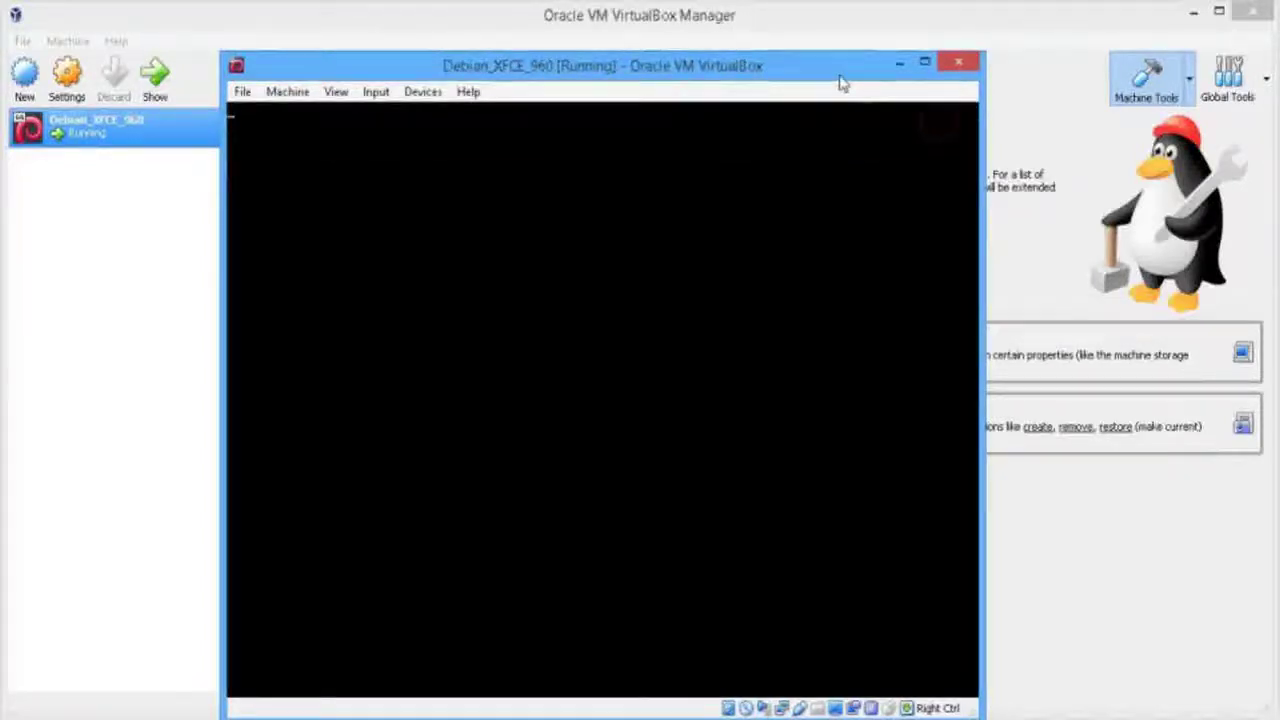
left_click_drag(840, 80, 874, 78)
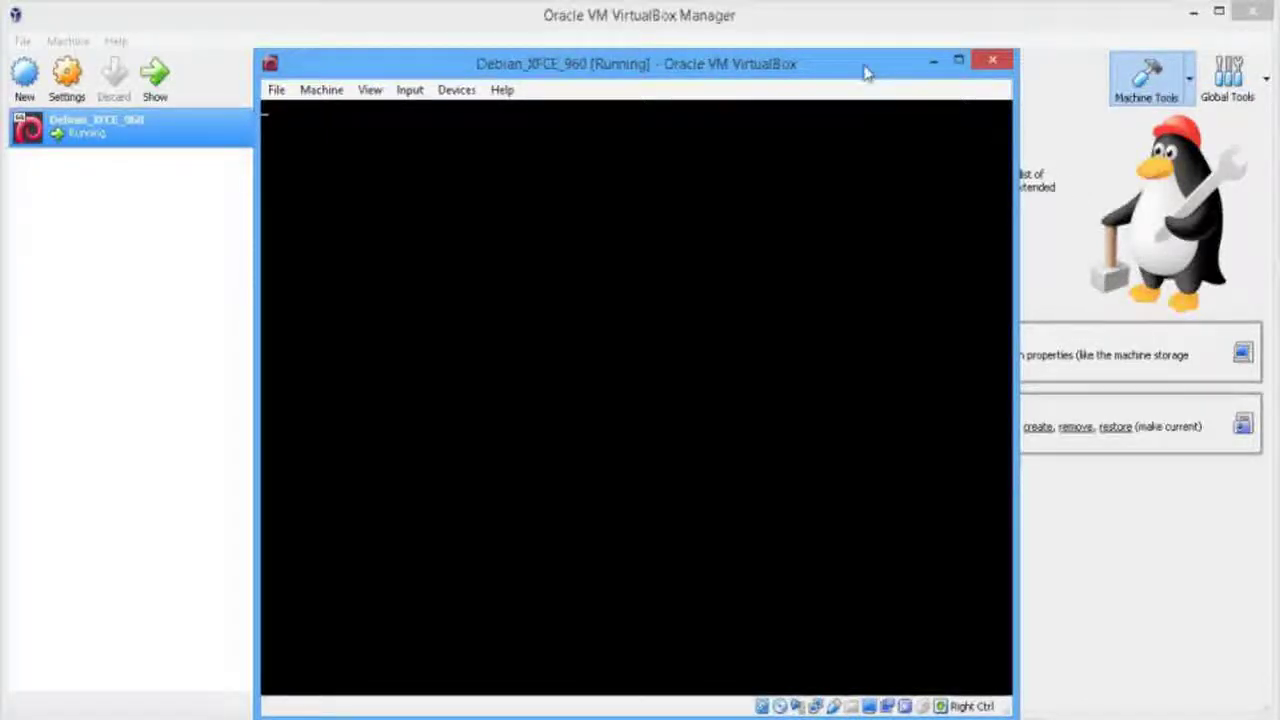
left_click_drag(871, 68, 865, 49)
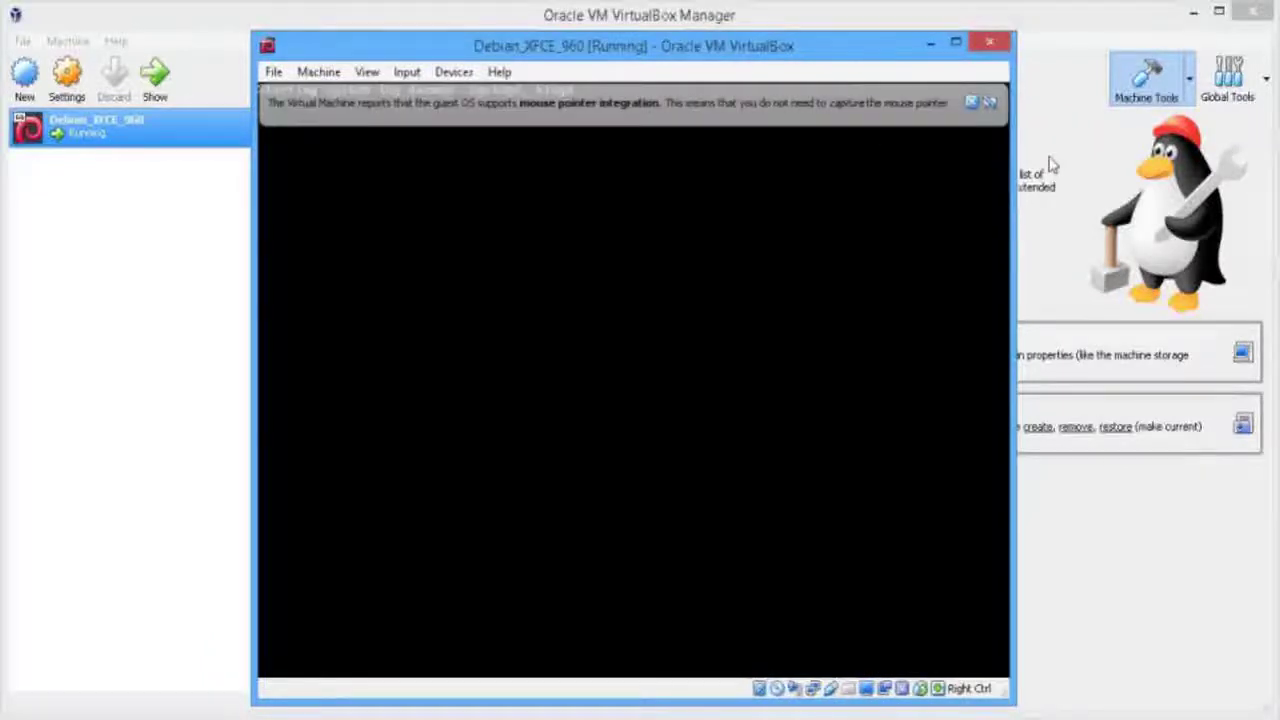
left_click(969, 101)
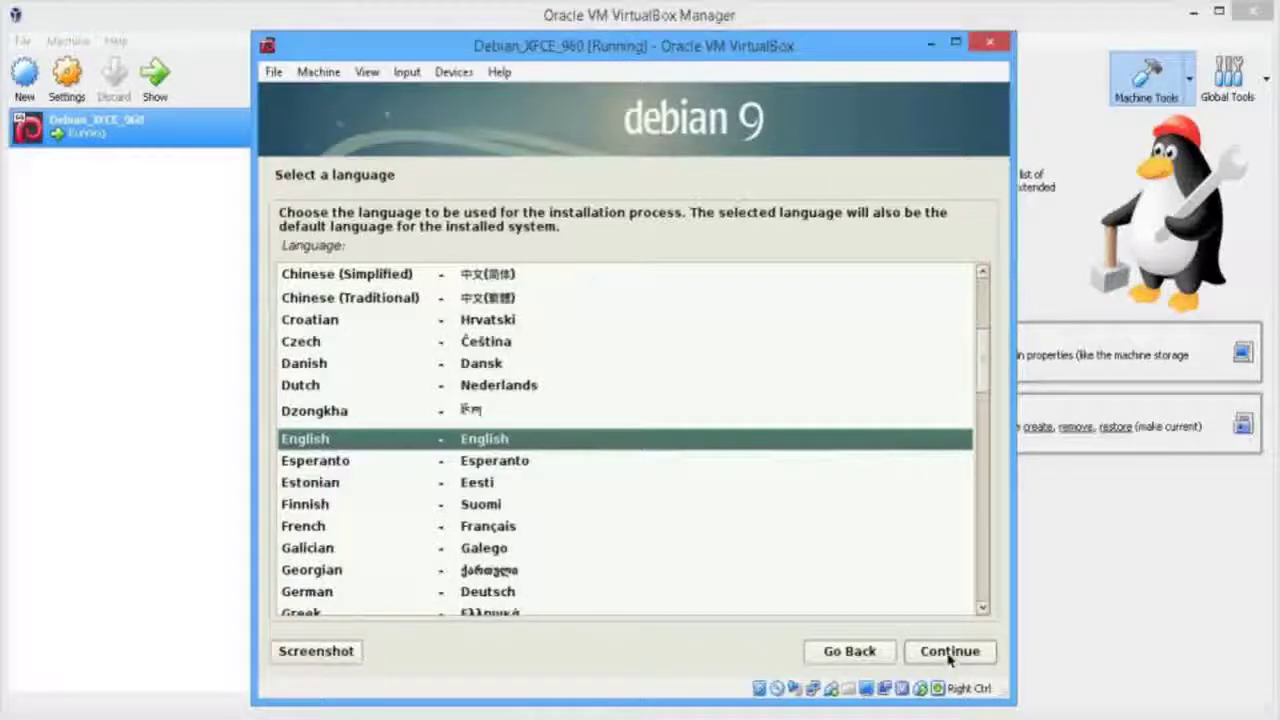
Accept English language, United States location and the American English keymap
left_click(949, 652)
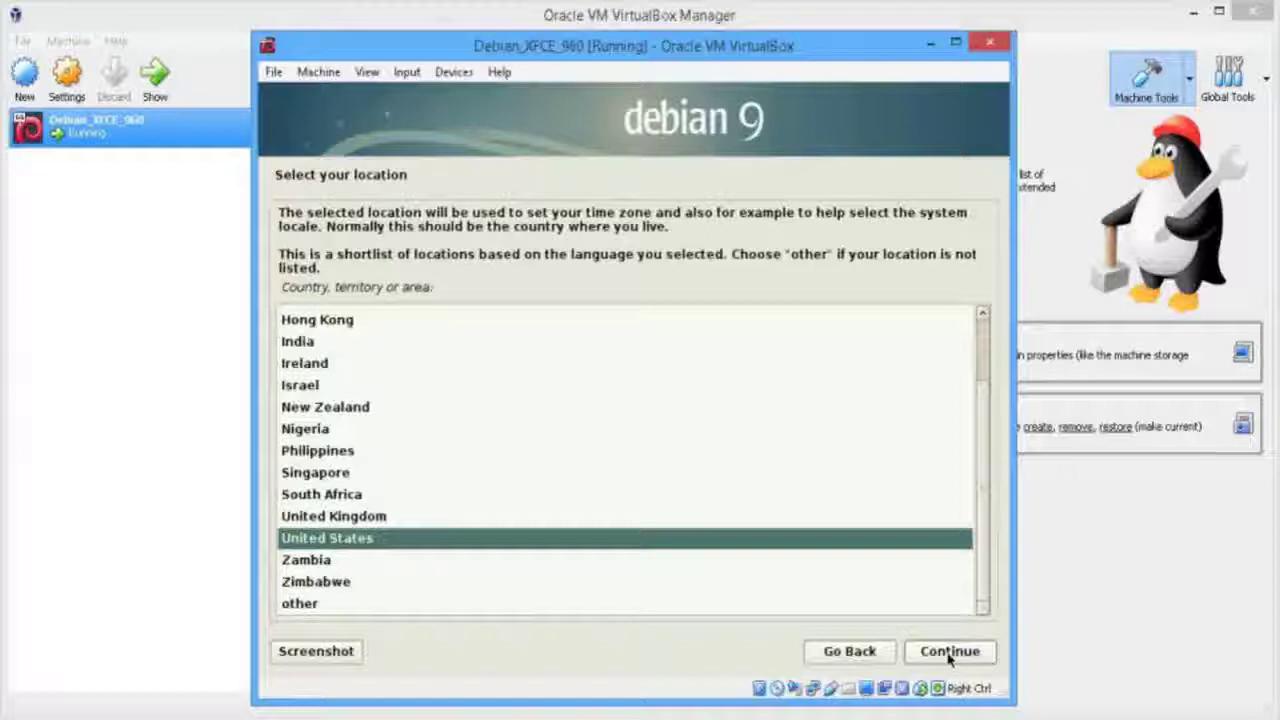
left_click(949, 652)
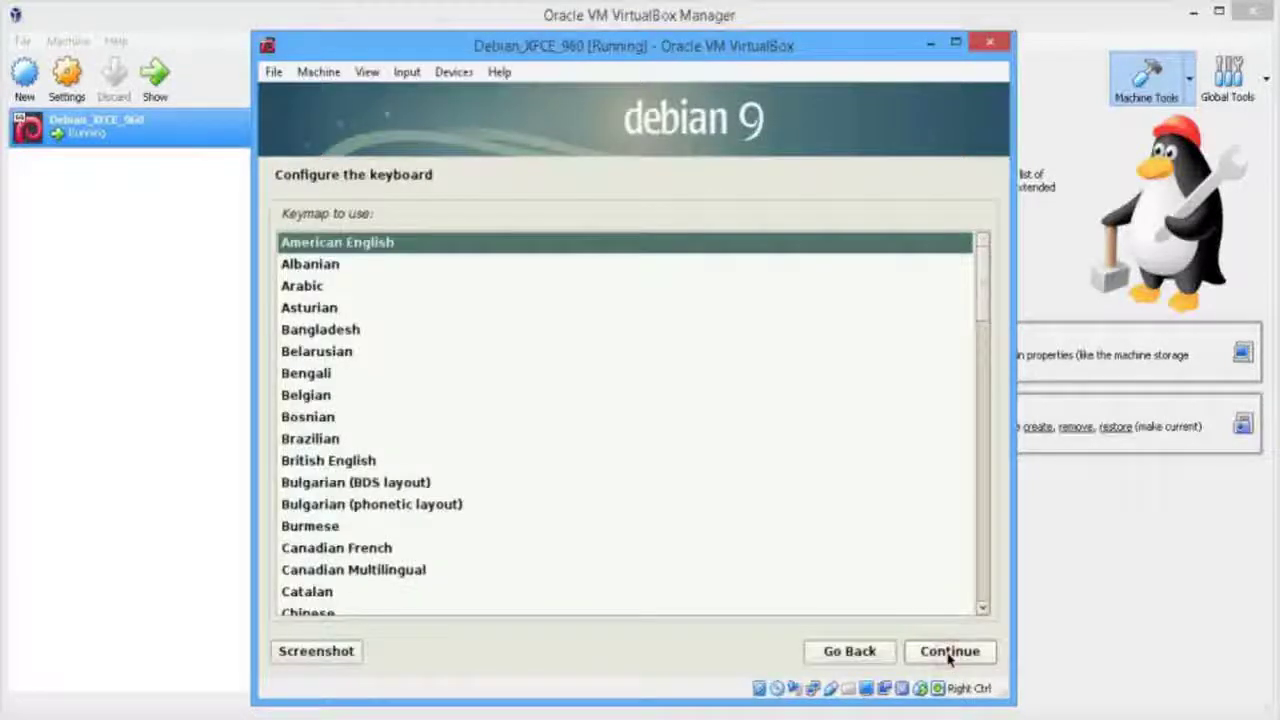
left_click(949, 652)
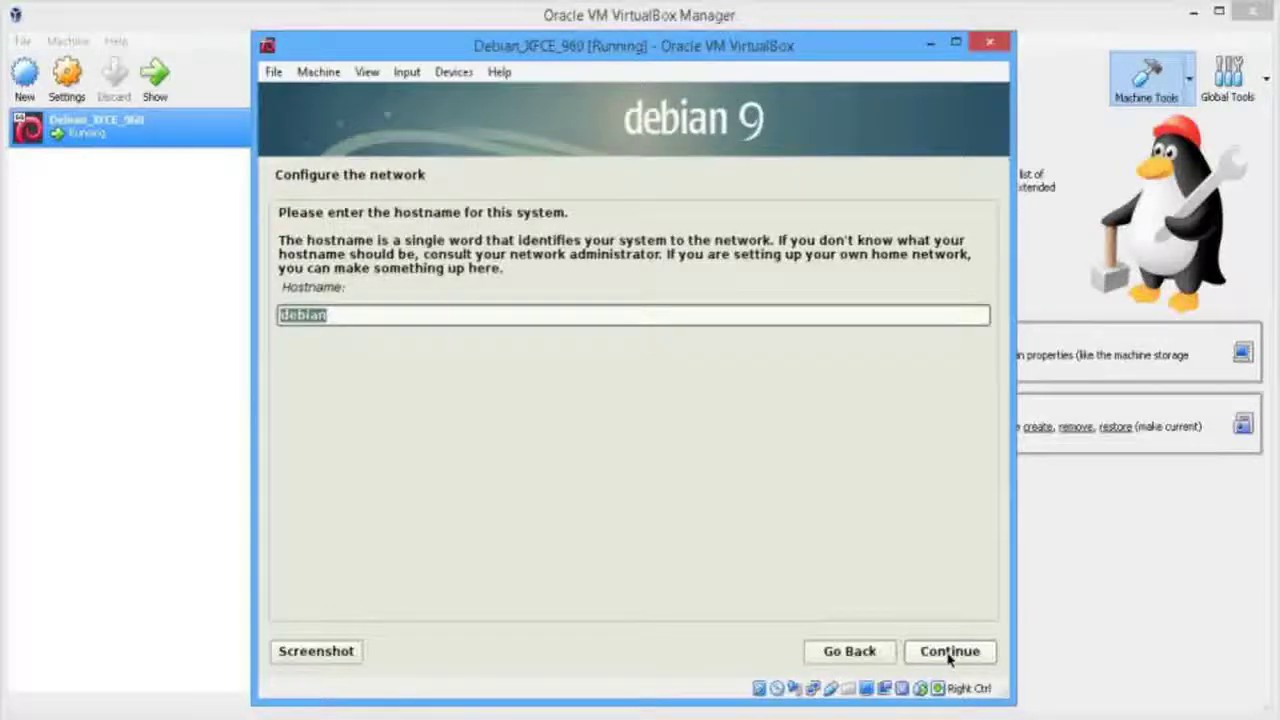
Try hostname 'debian_960_test', then after the invalid-hostname error keep 'debian'
left_click(410, 314)
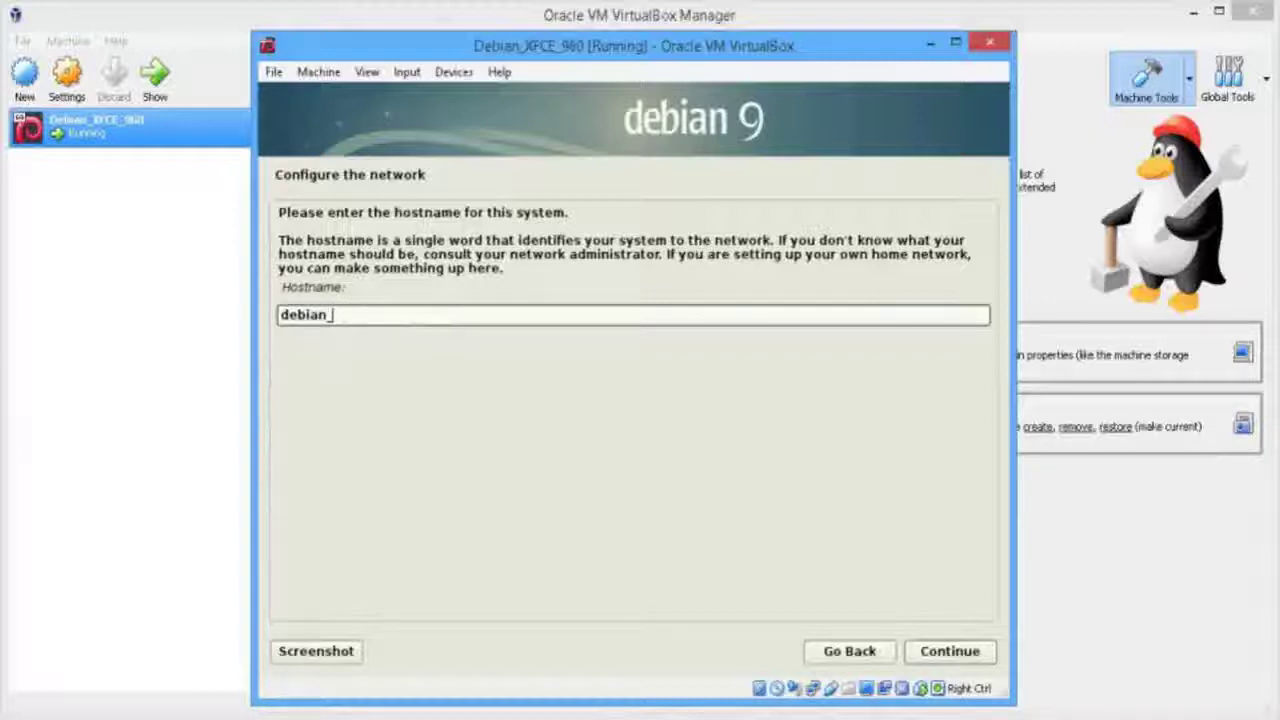
type("960")
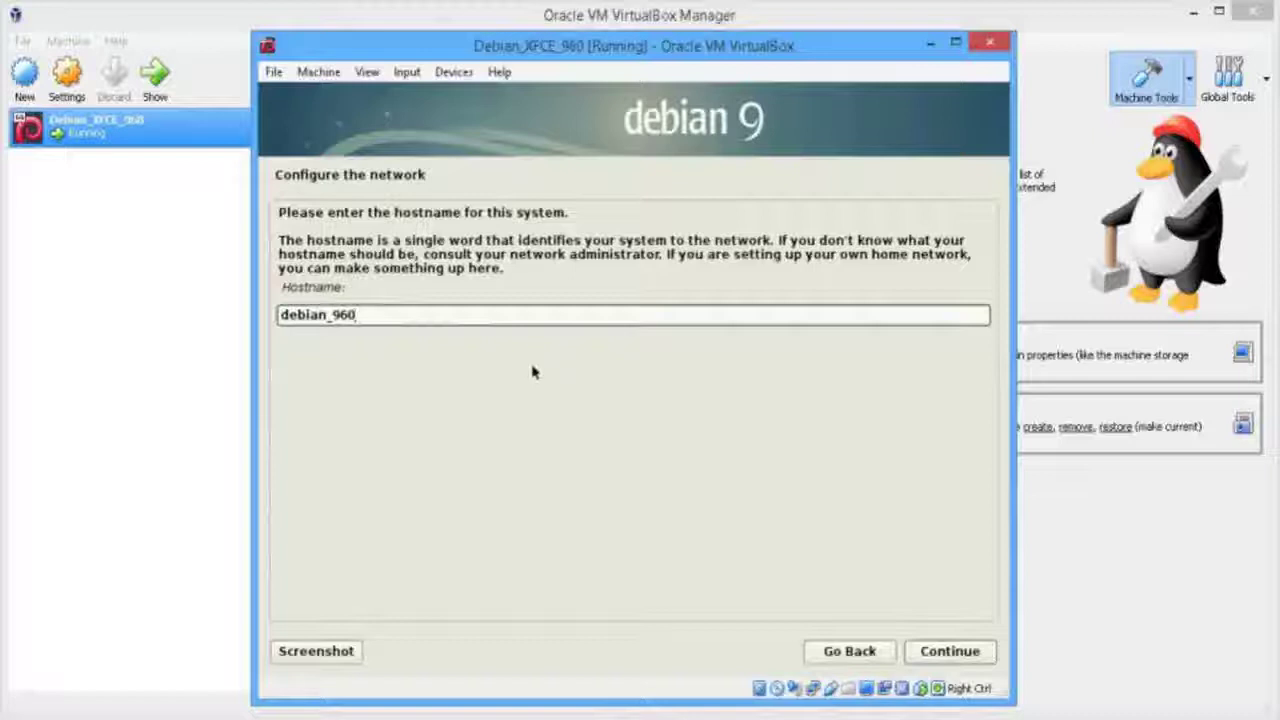
type("_test")
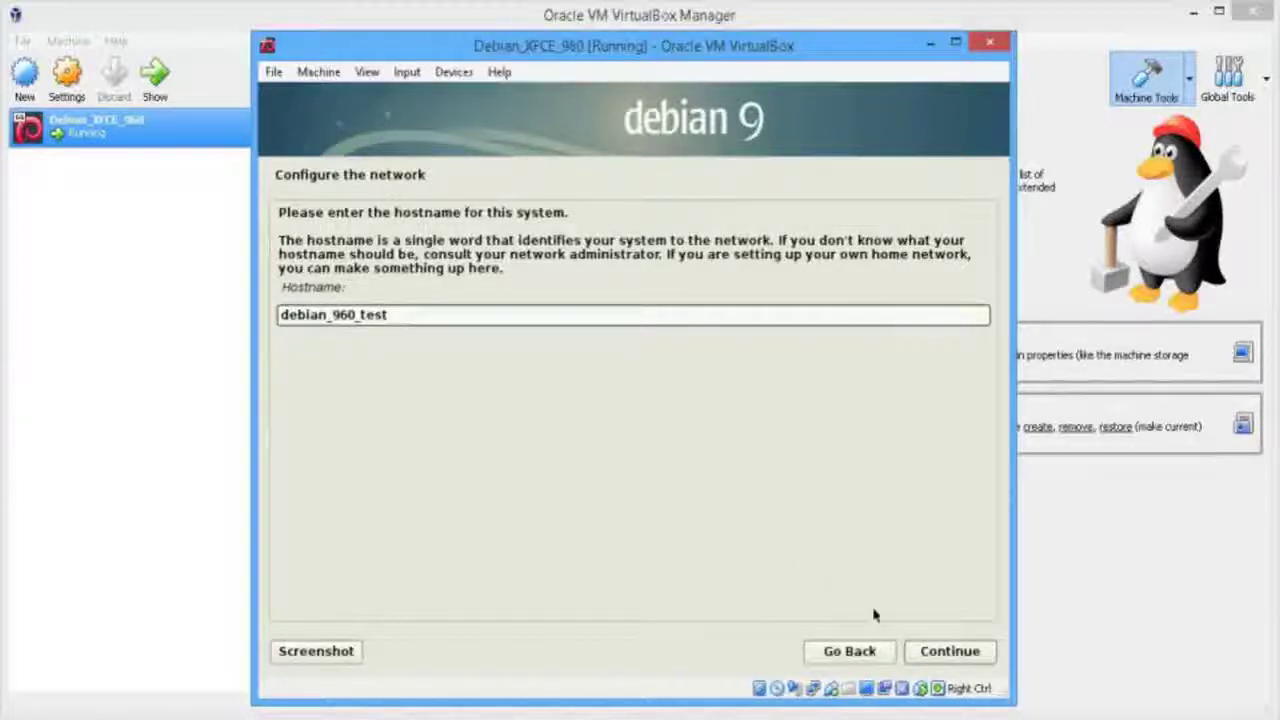
left_click(950, 651)
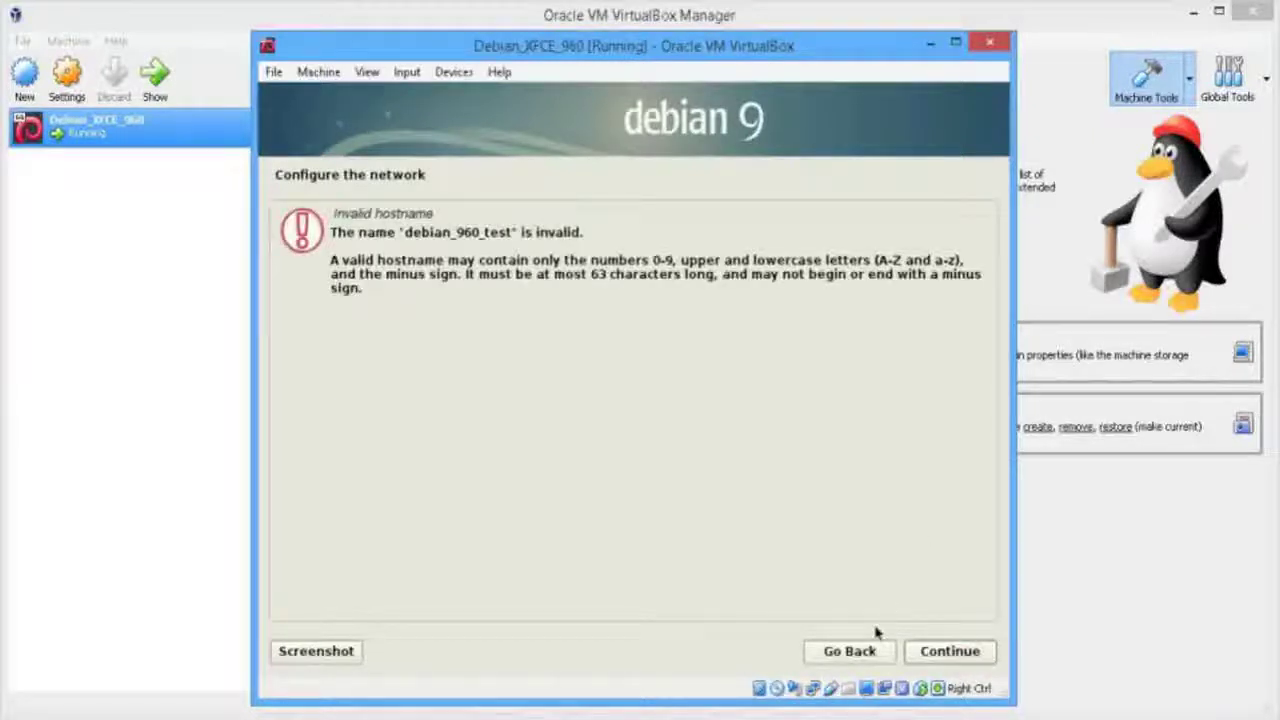
left_click(849, 651)
left_click(950, 652)
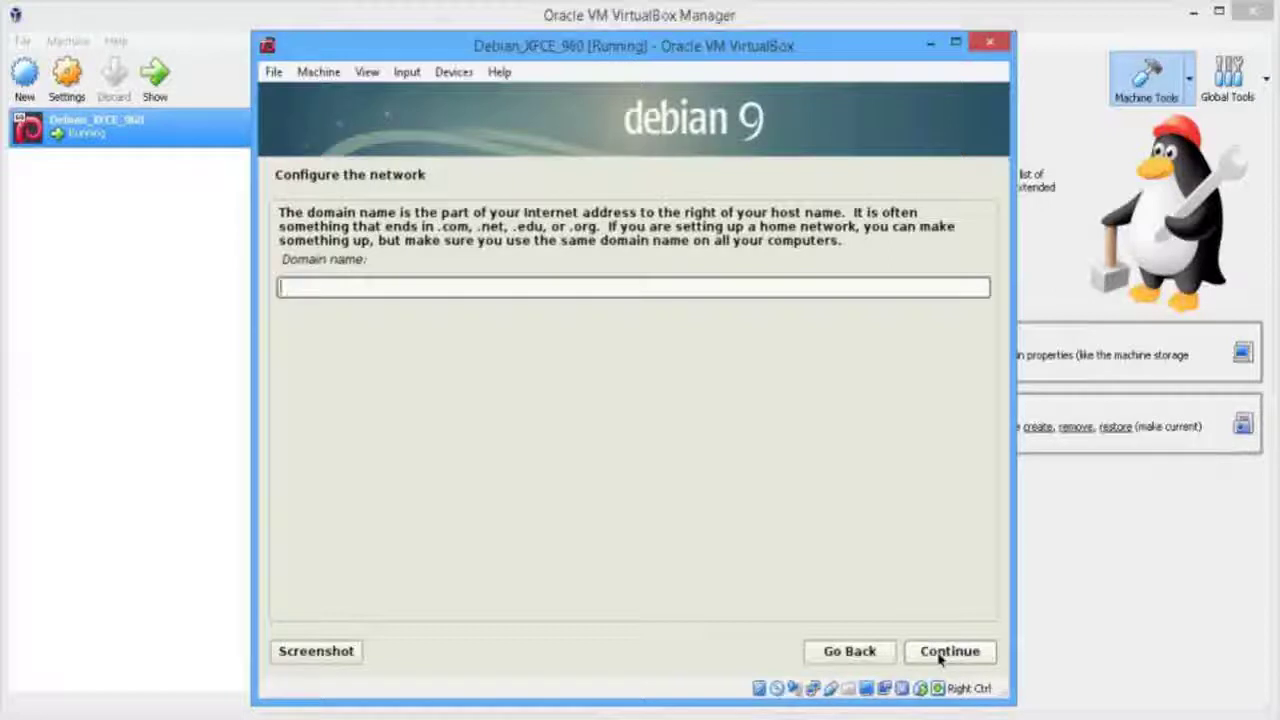
Leave the domain name blank, then enter and confirm the root password
left_click(945, 652)
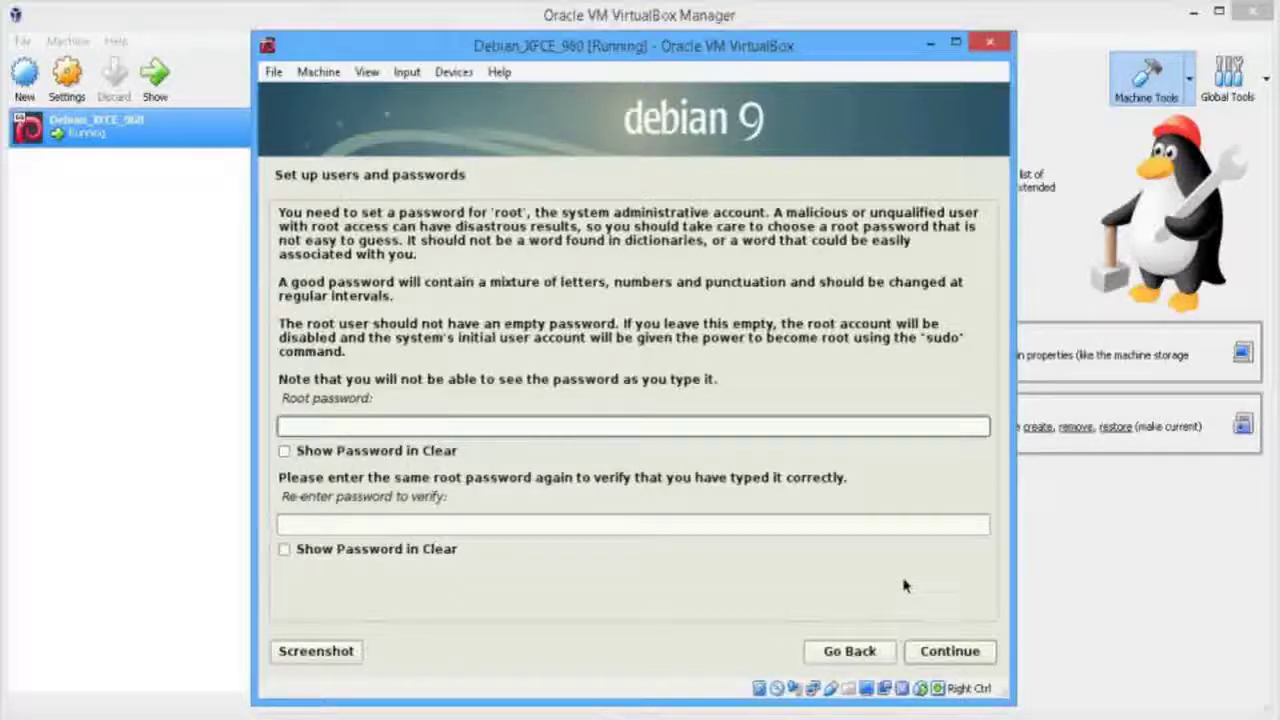
type("root")
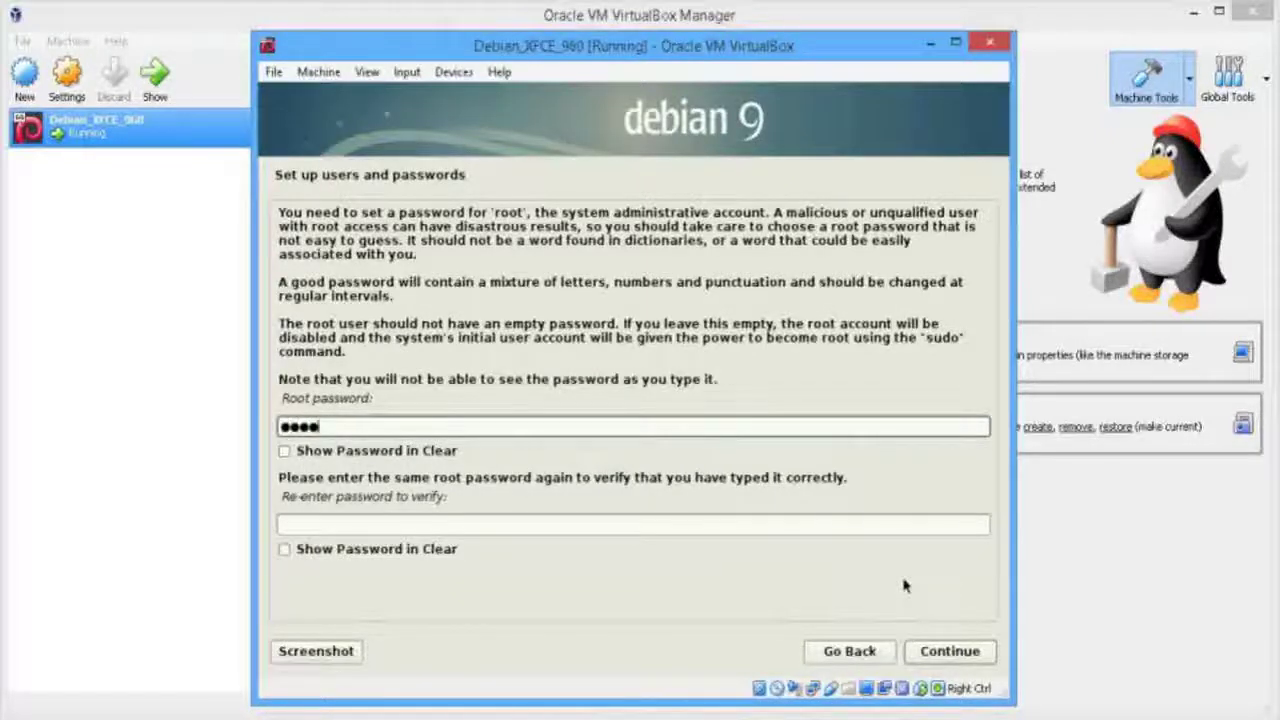
left_click(530, 524)
type("roo")
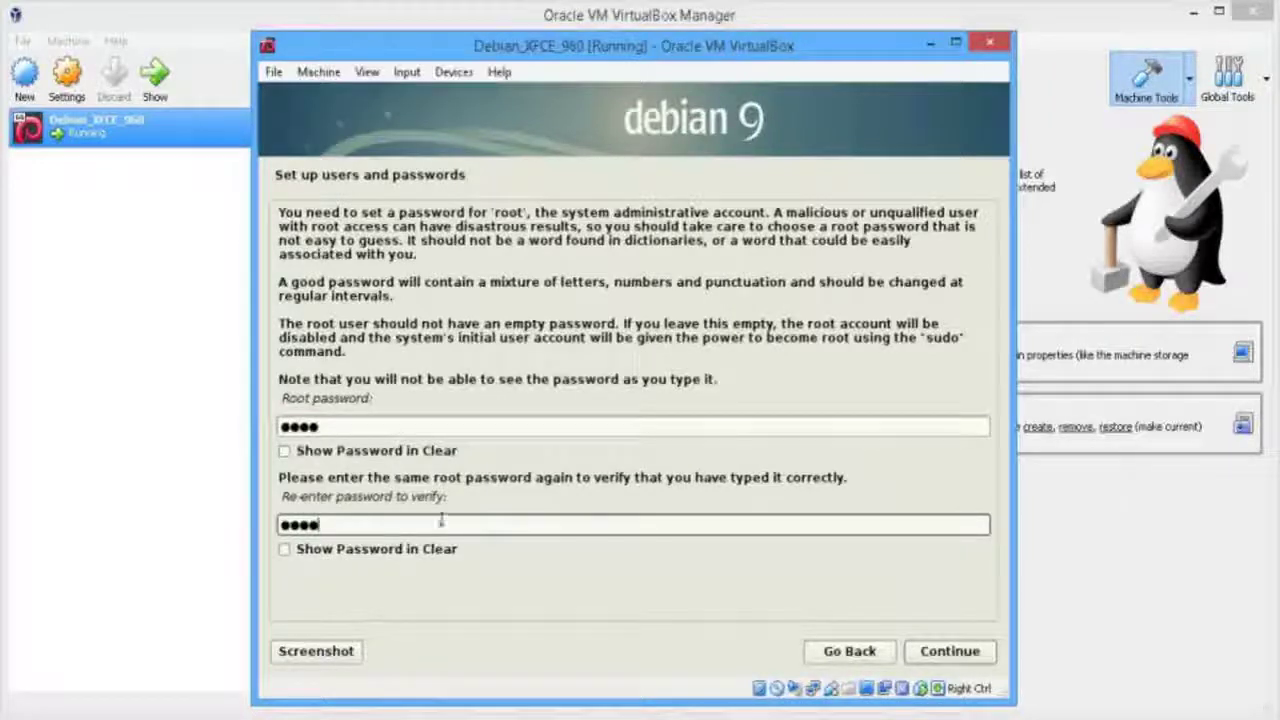
left_click(962, 652)
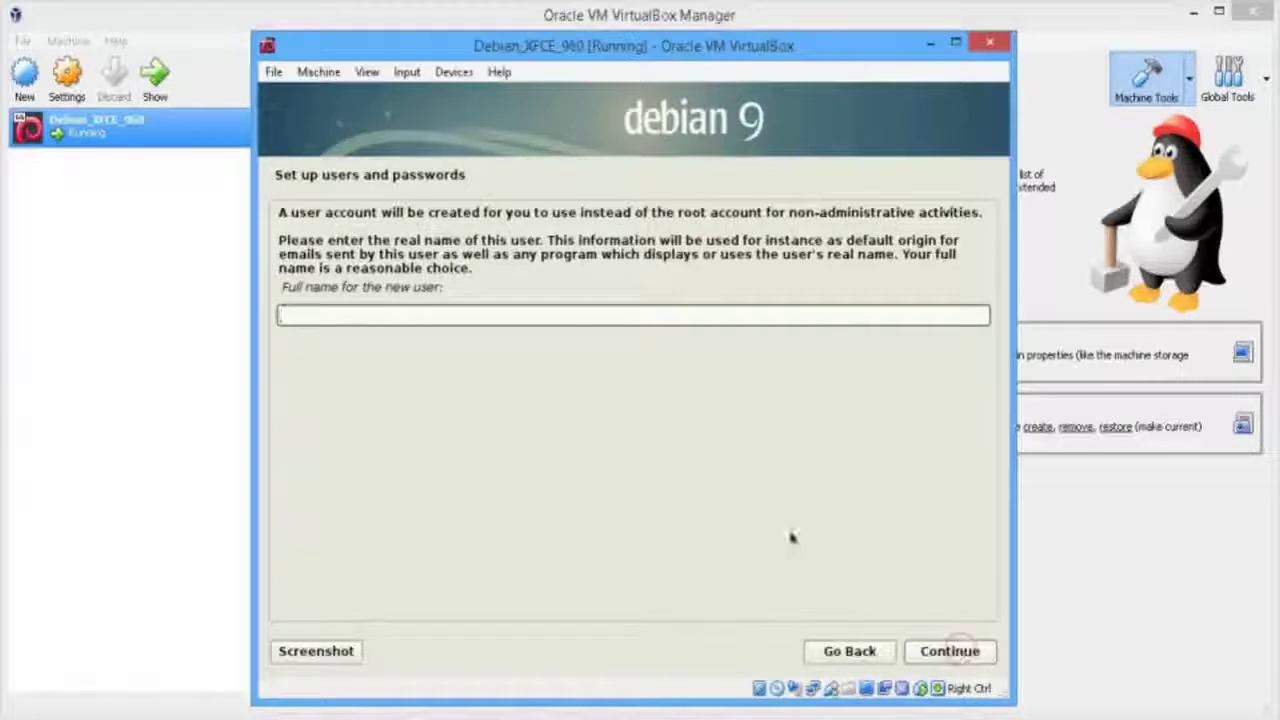
Enter the new user's full name, accept the suggested username, and set the user password twice
type("test")
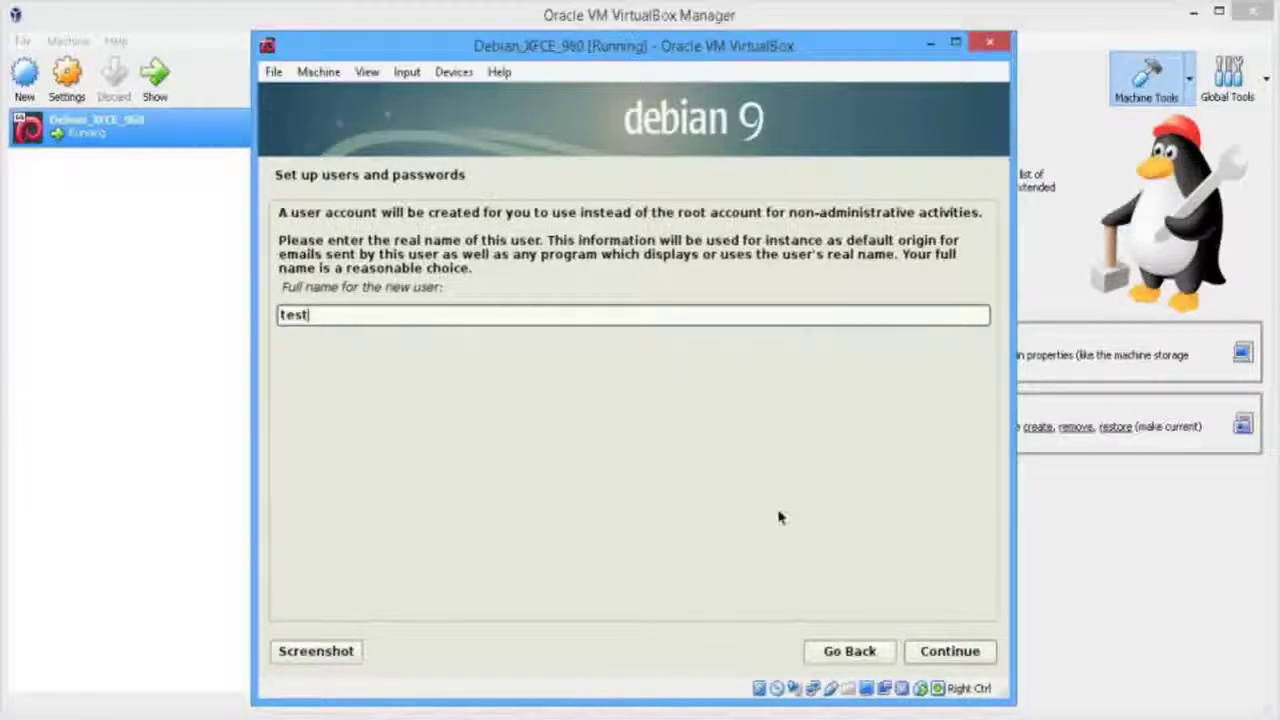
left_click(950, 651)
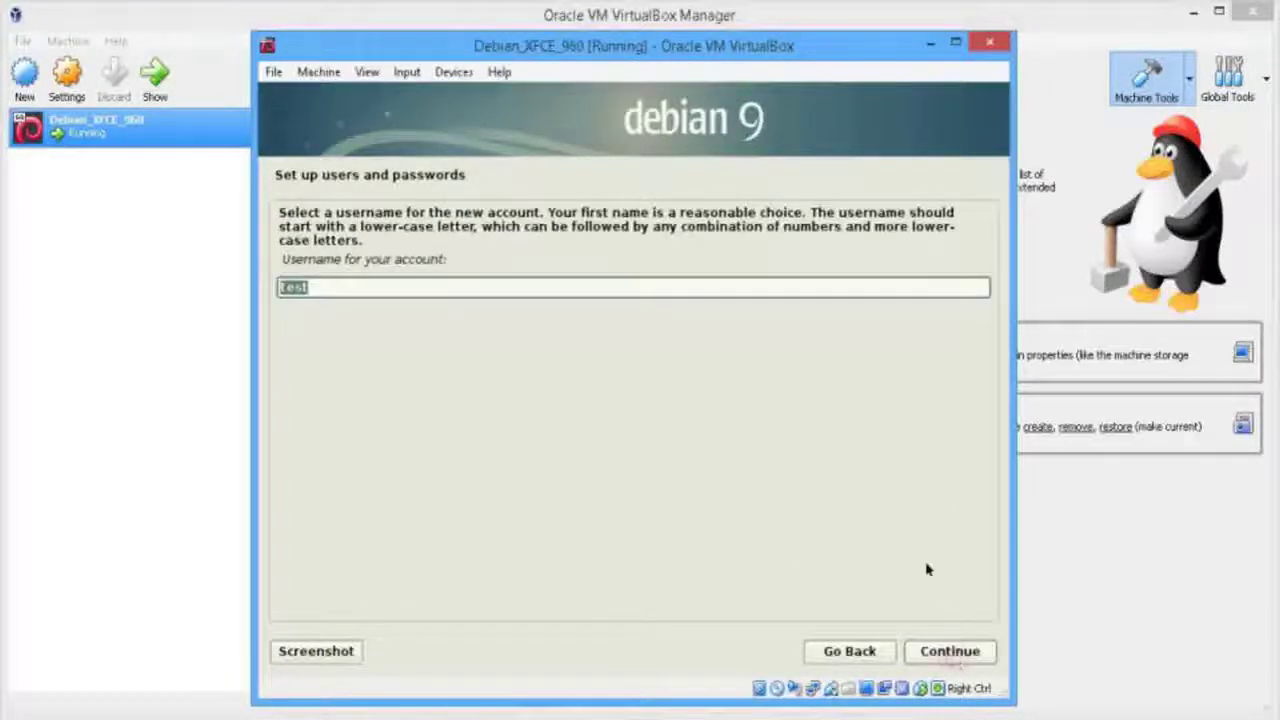
left_click(950, 651)
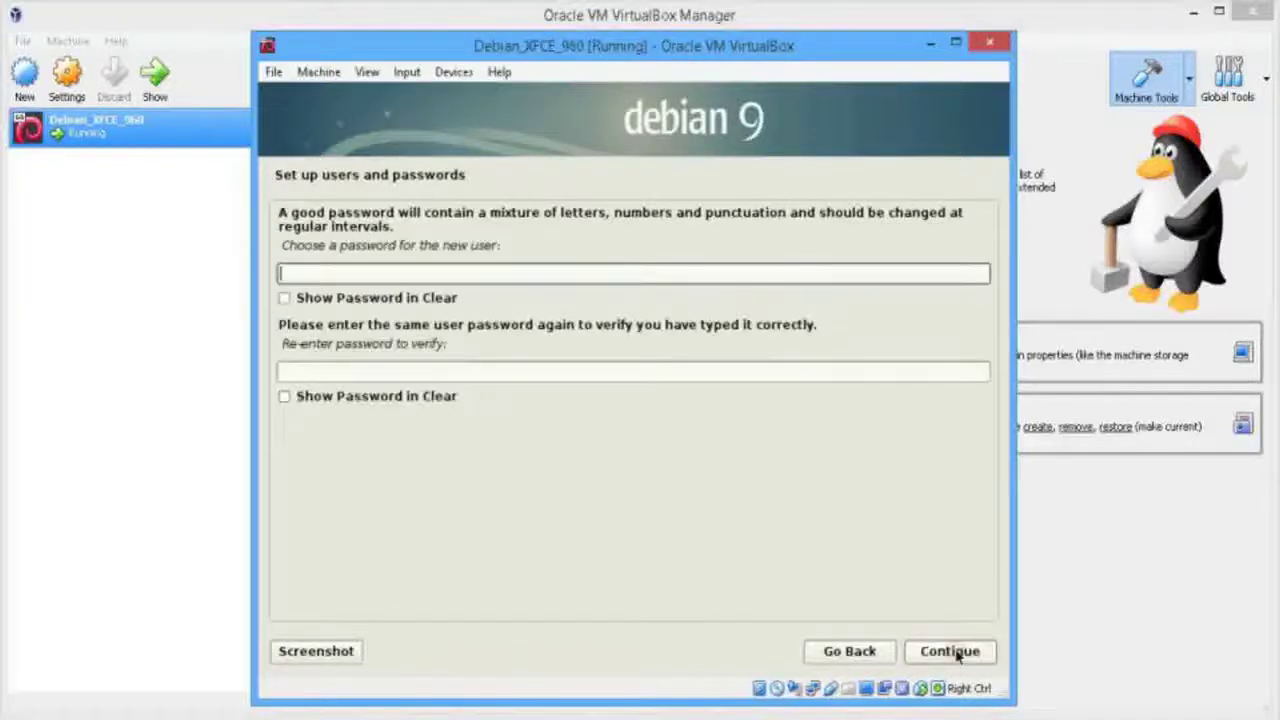
type("test")
left_click(491, 369)
type("test")
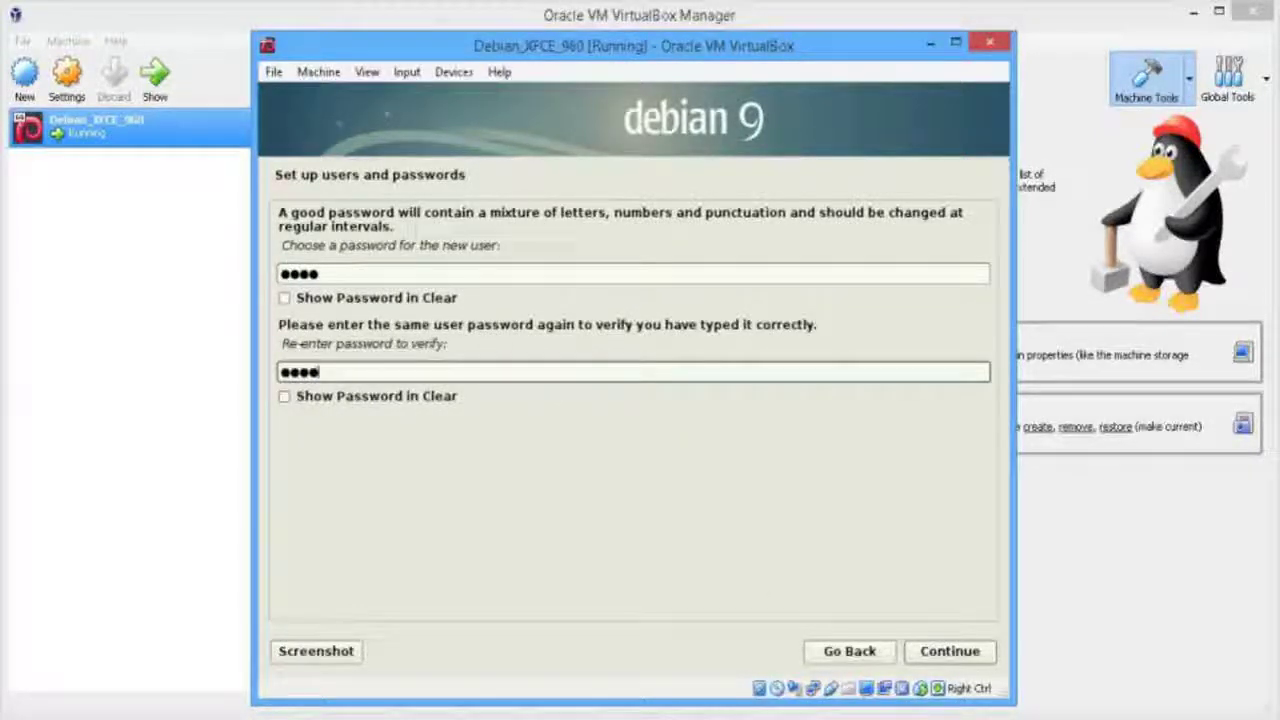
left_click(958, 654)
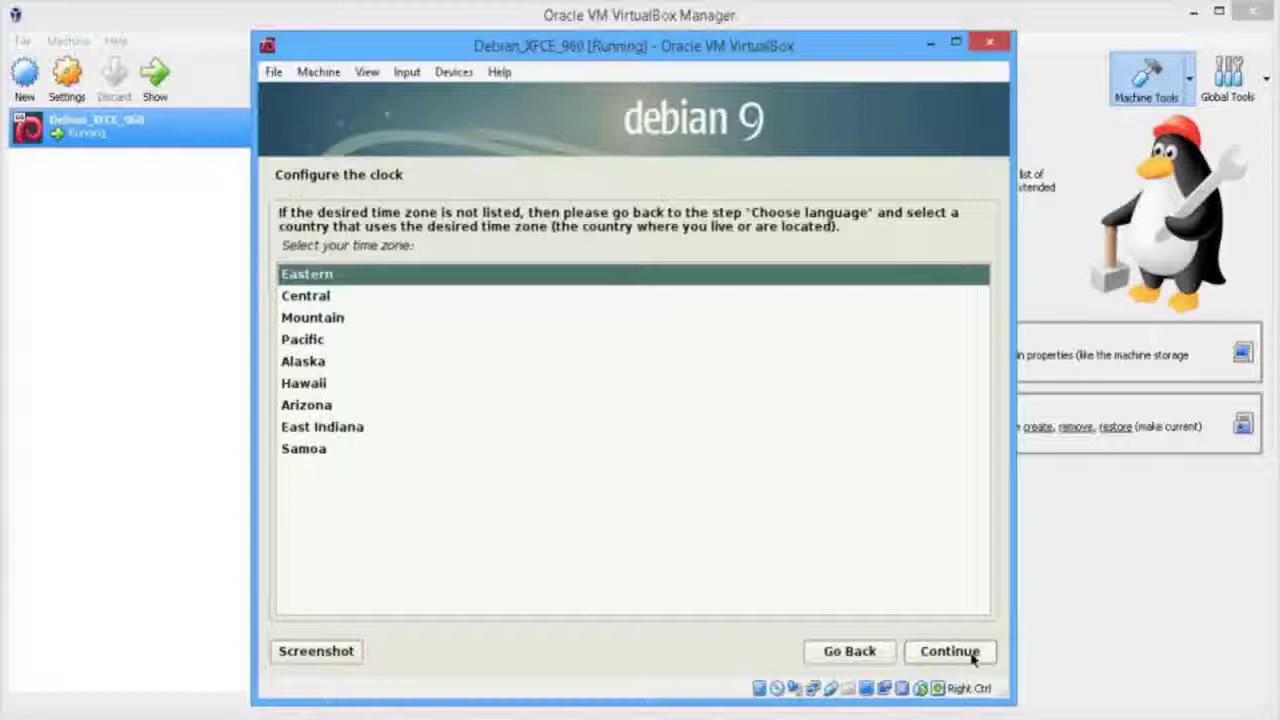
Select Eastern as the clock's time zone and continue to partitioning
left_click(360, 300)
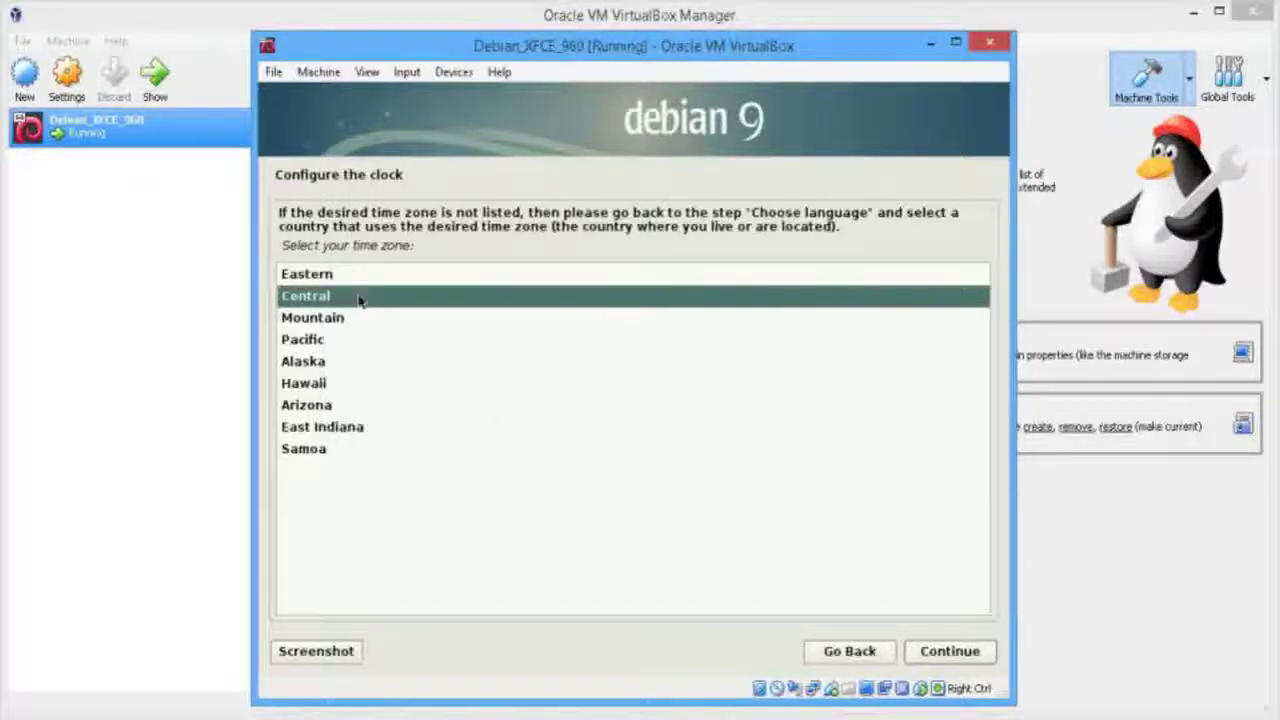
left_click(358, 278)
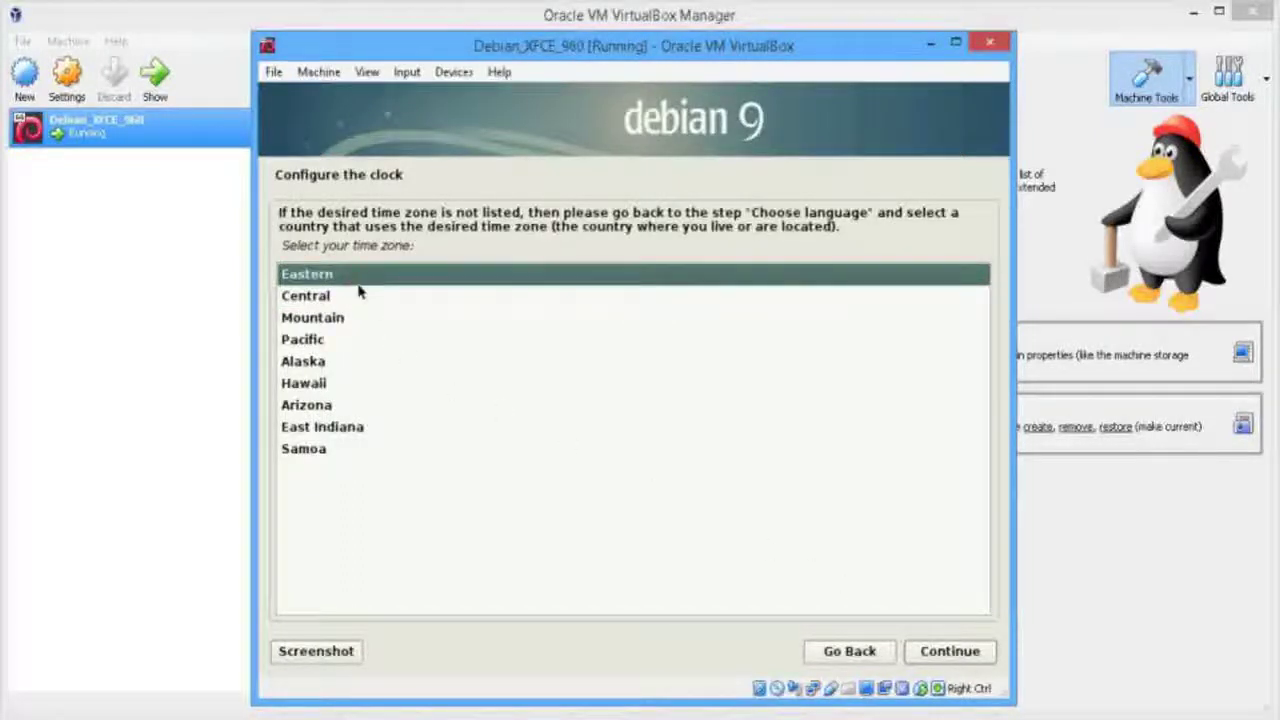
left_click(360, 290)
left_click(360, 322)
left_click(355, 341)
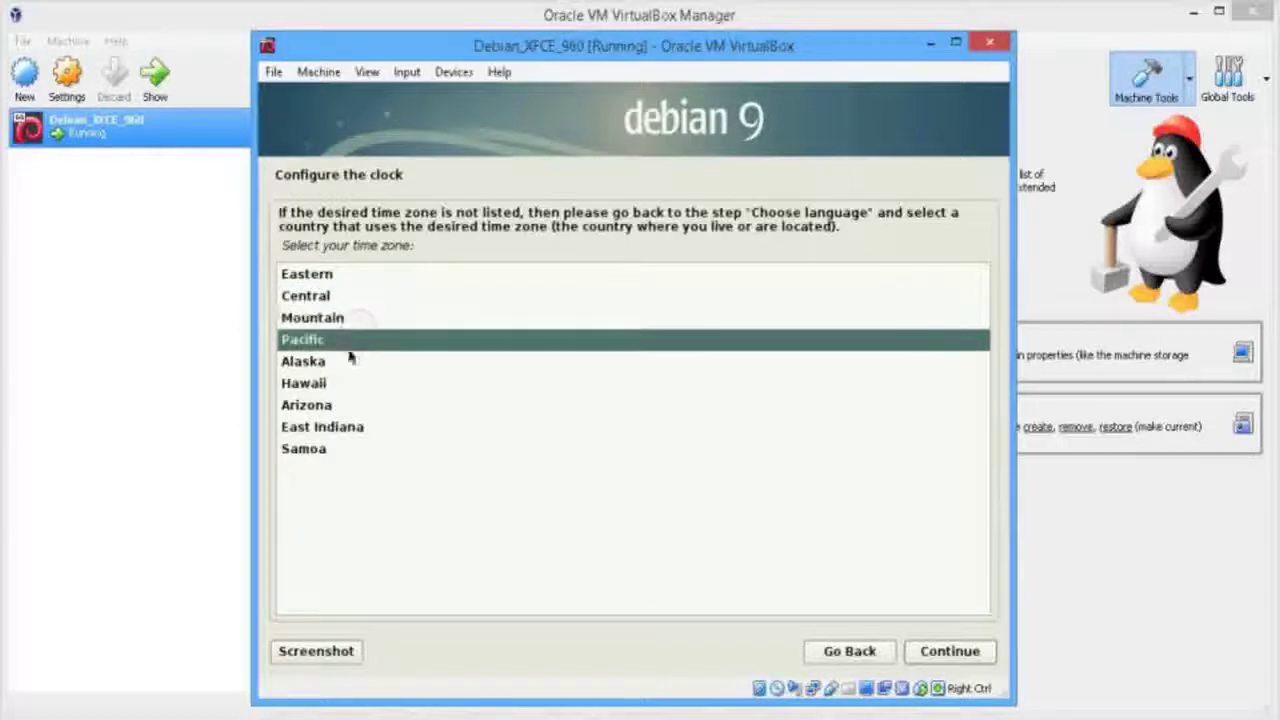
left_click(352, 380)
left_click(358, 278)
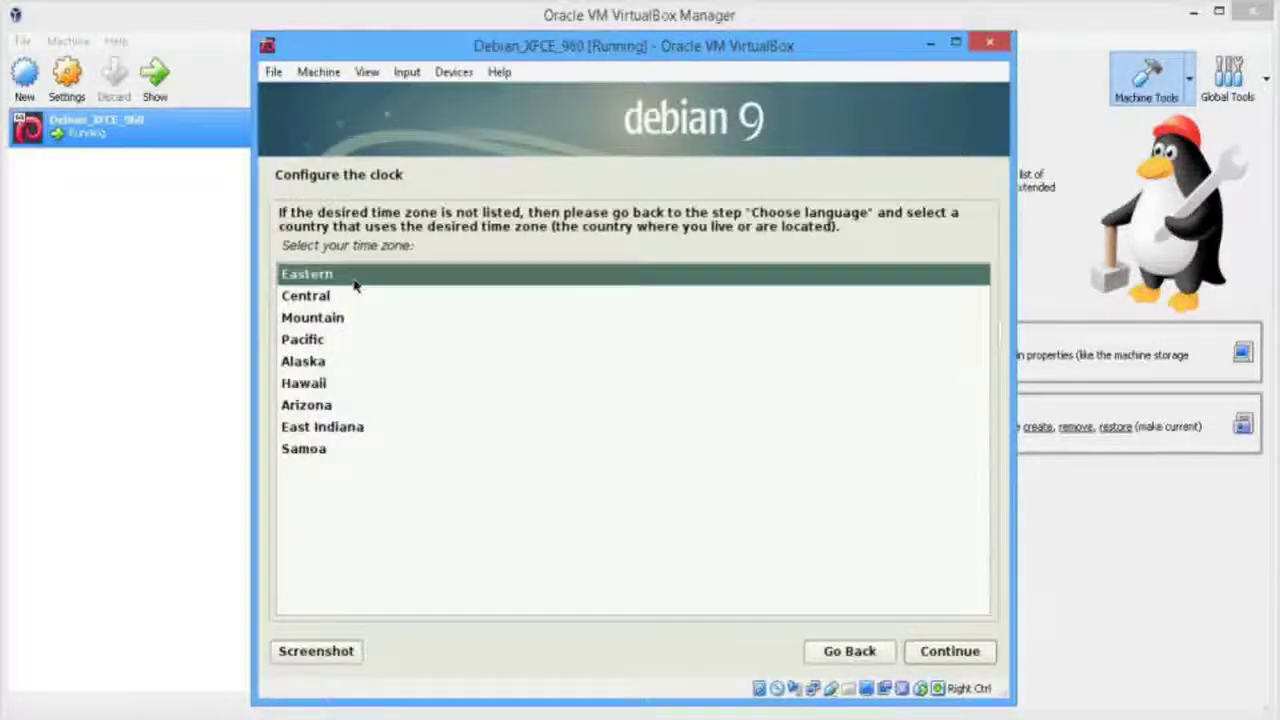
left_click(932, 652)
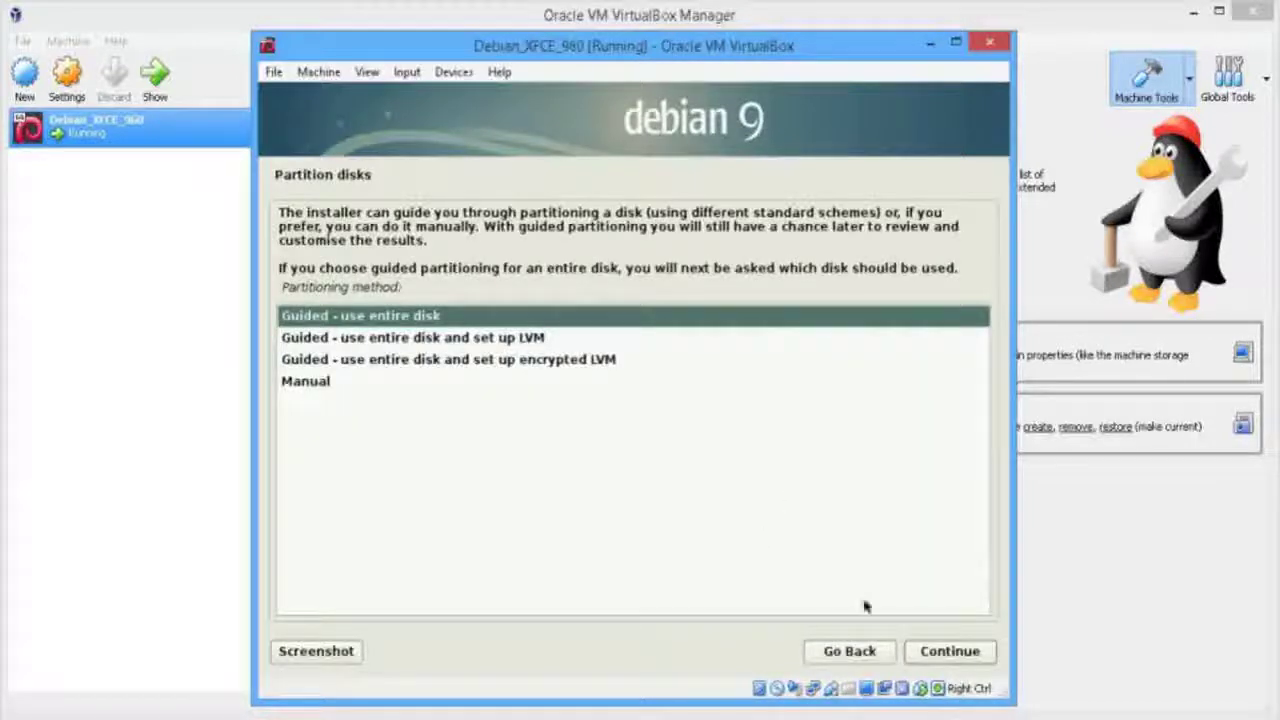
Guided-partition the entire 17.2 GB VBOX HARDDISK with all files in one partition, then confirm writing changes
left_click(950, 652)
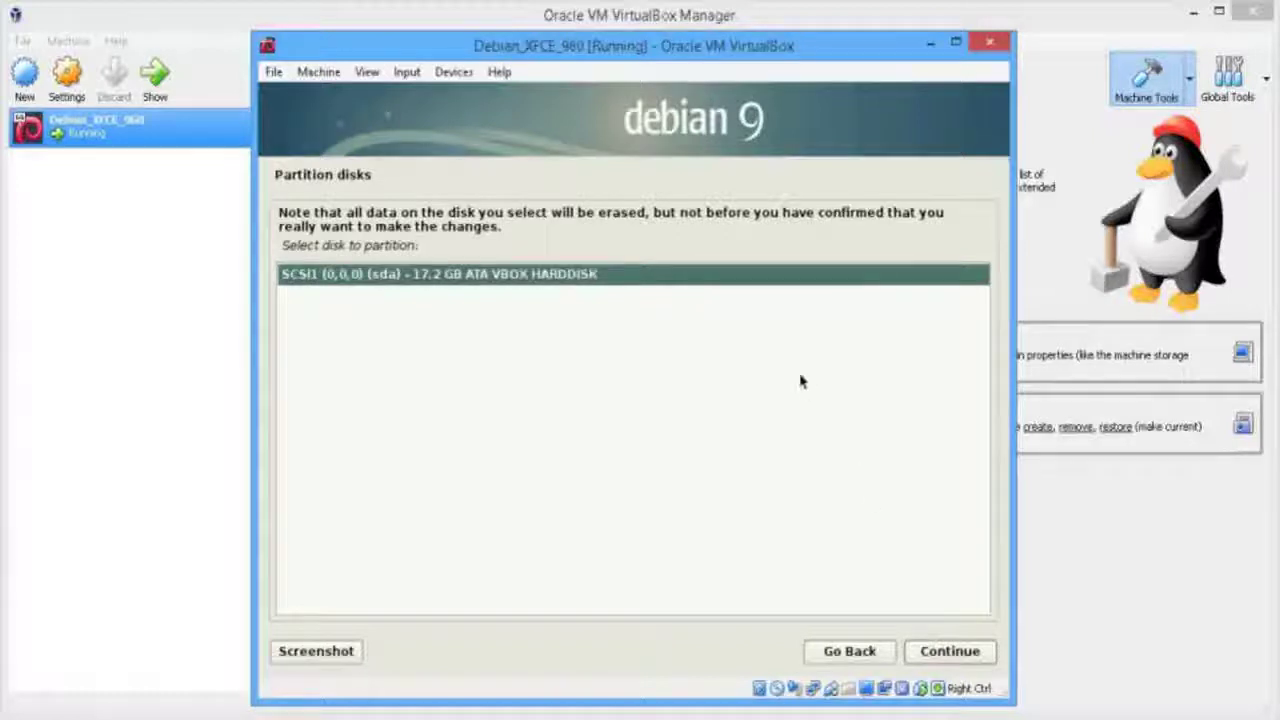
left_click(951, 651)
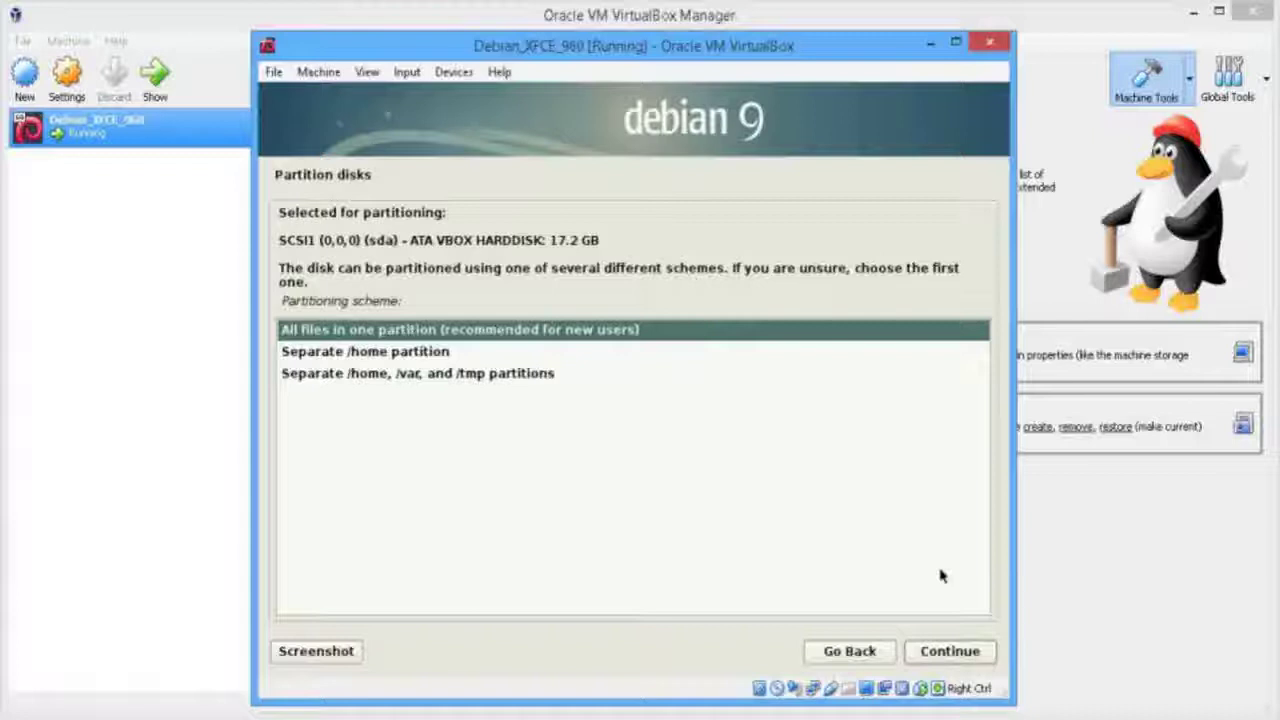
left_click(949, 655)
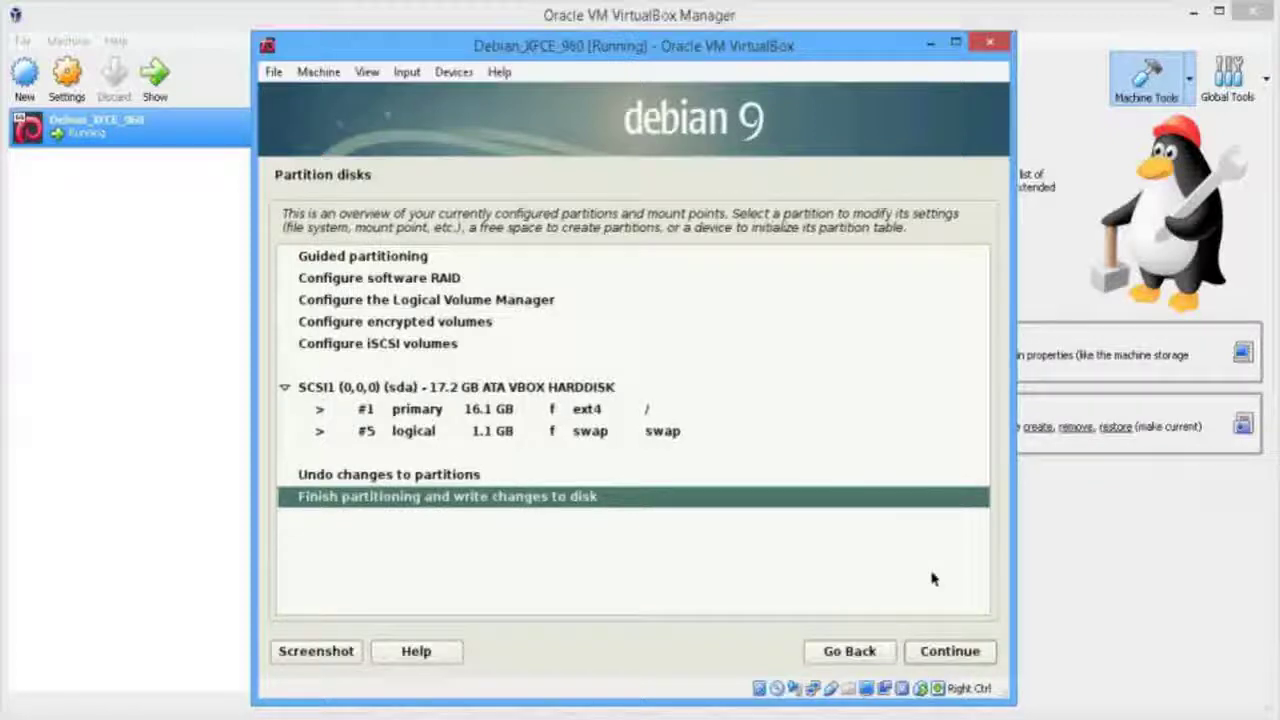
left_click(950, 651)
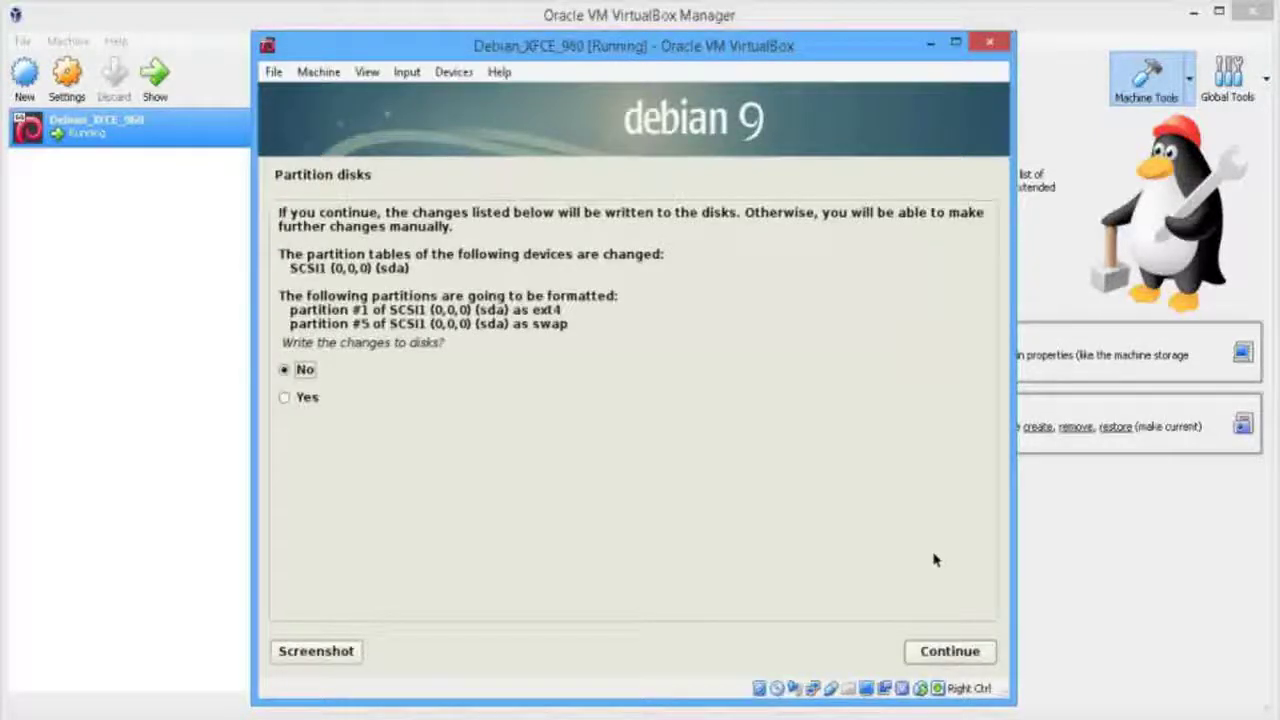
left_click(310, 398)
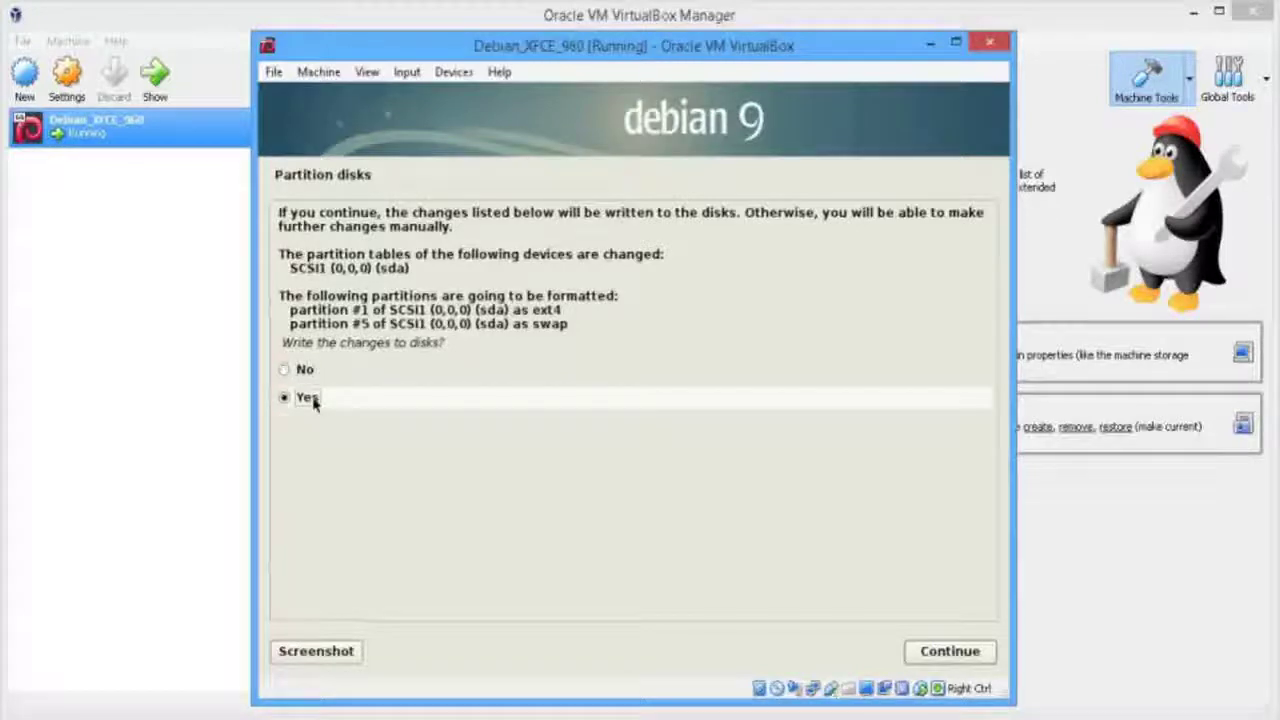
left_click(970, 658)
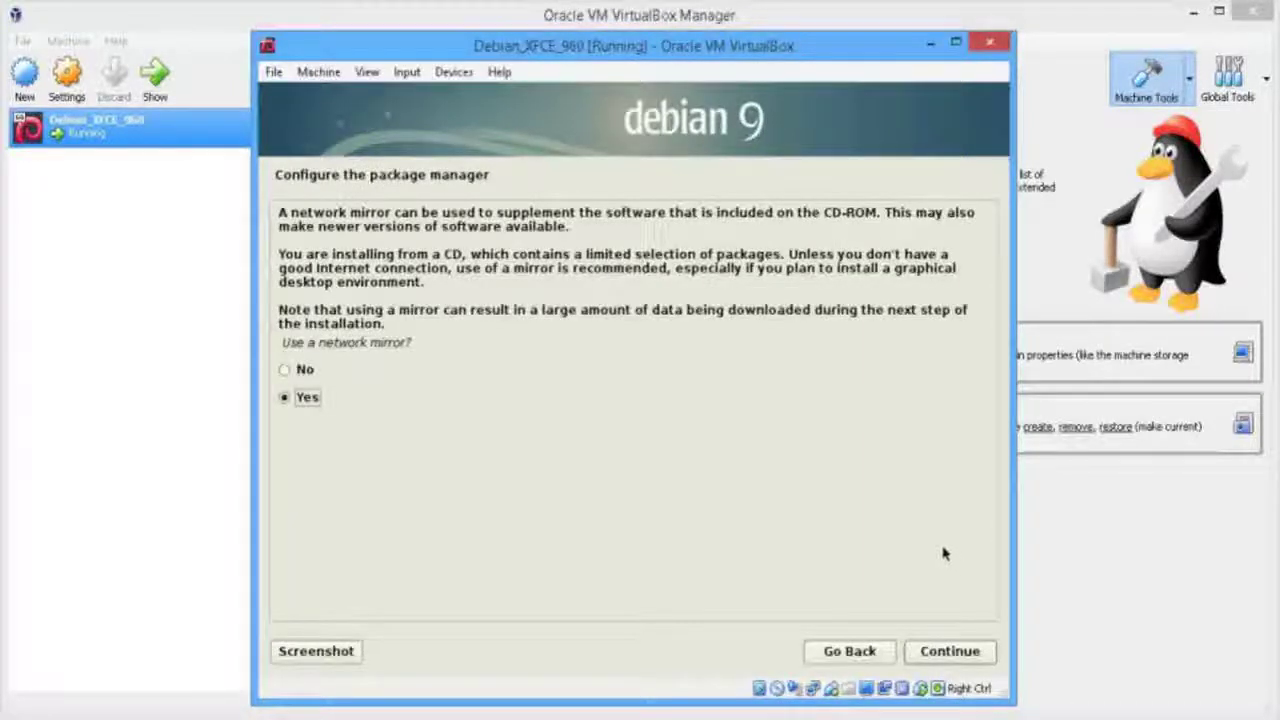
Enable a network mirror, choosing United States and ftp.us.debian.org, with the HTTP proxy left blank
left_click(308, 370)
left_click(306, 397)
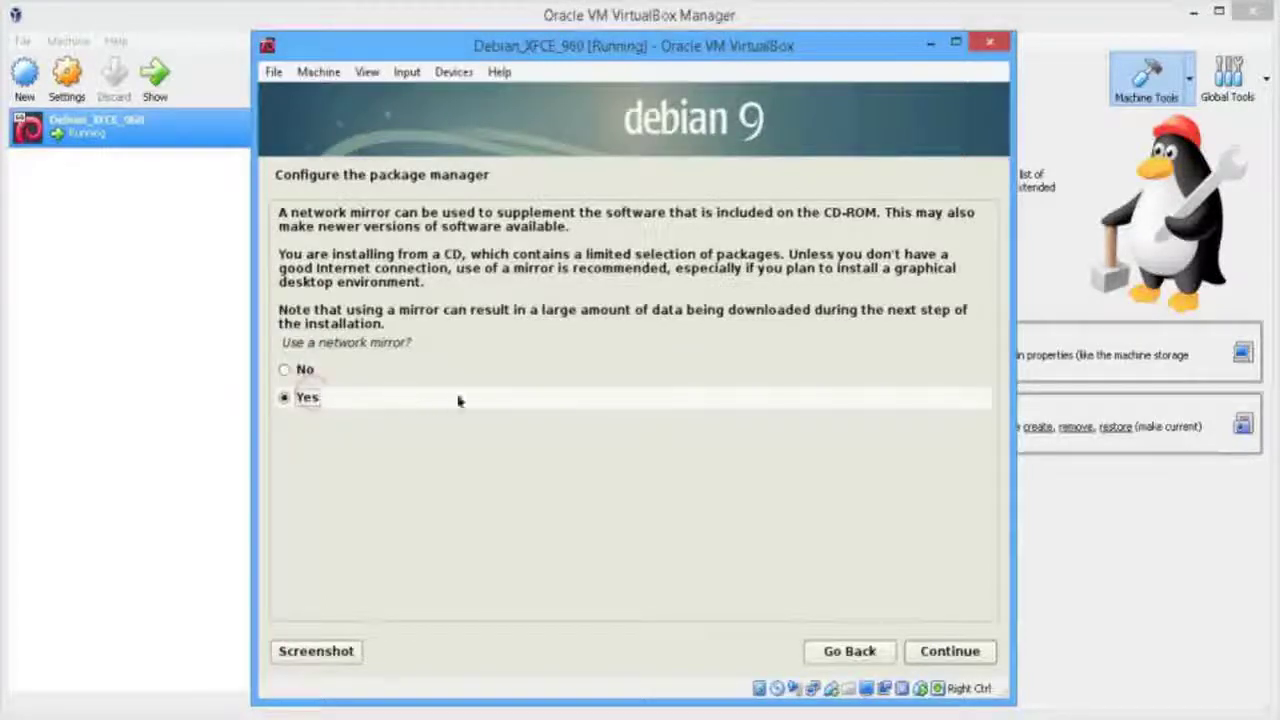
left_click(950, 653)
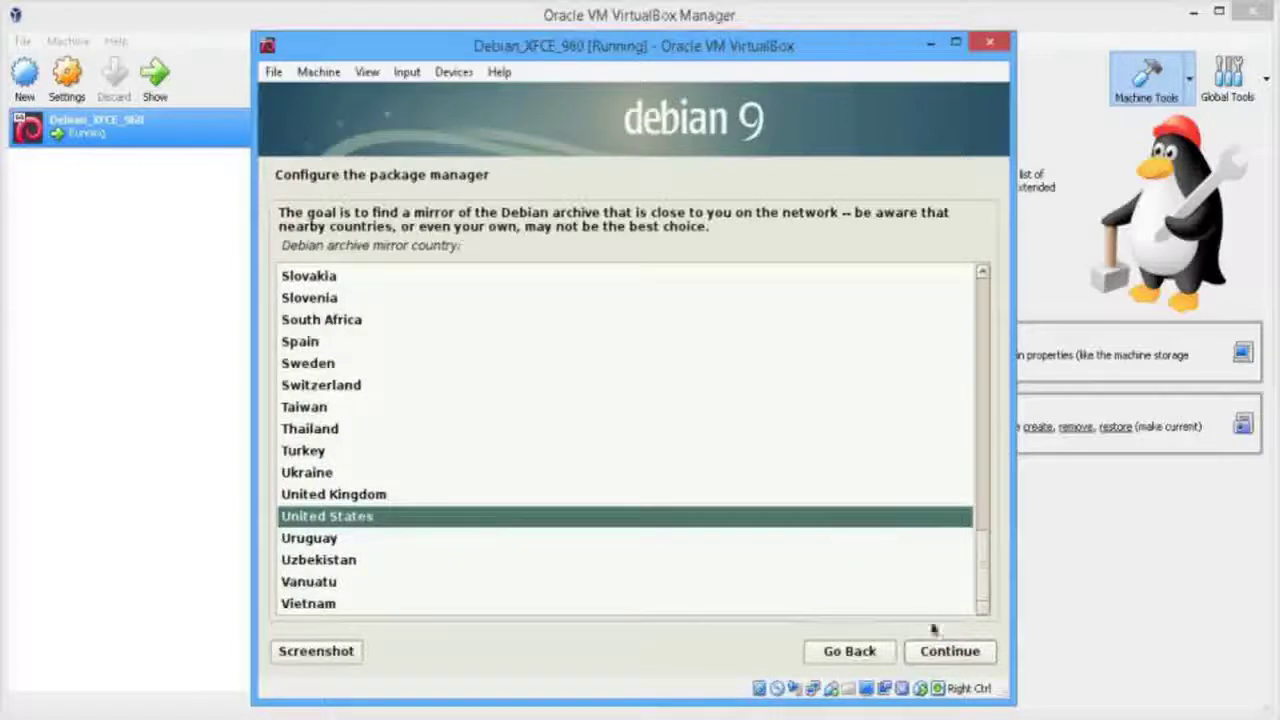
left_click(972, 653)
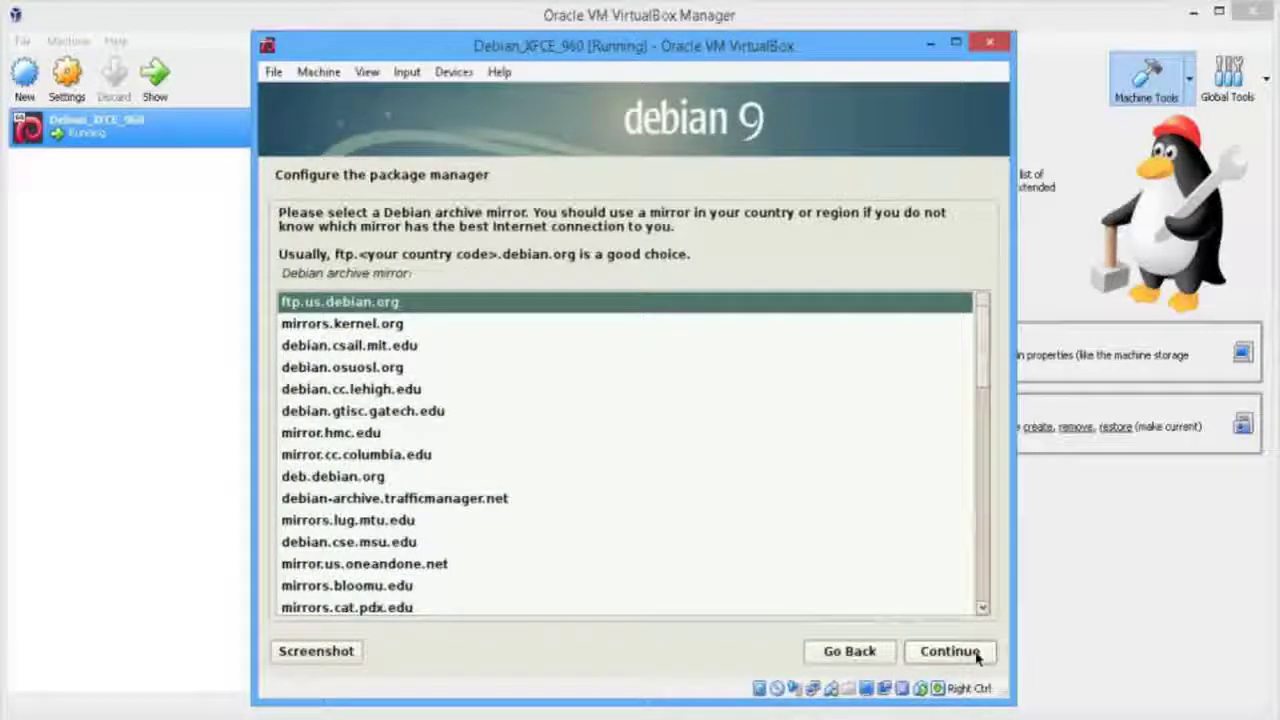
left_click(950, 653)
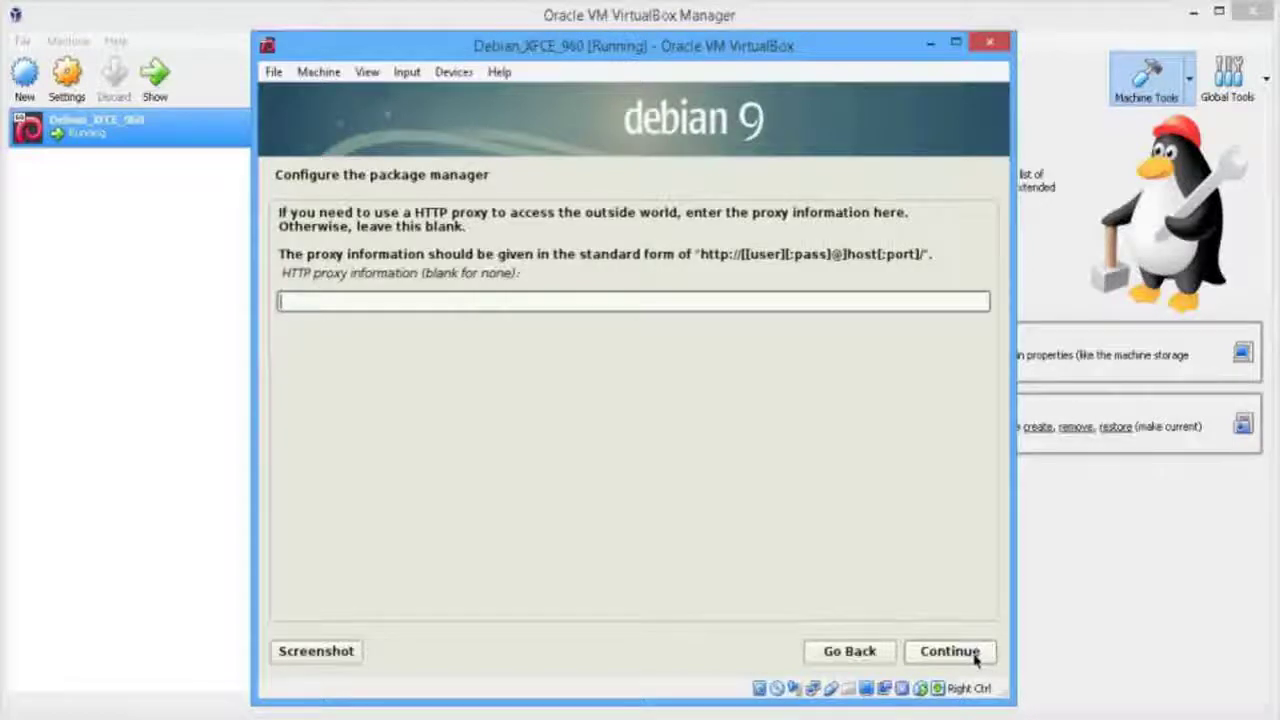
left_click(975, 655)
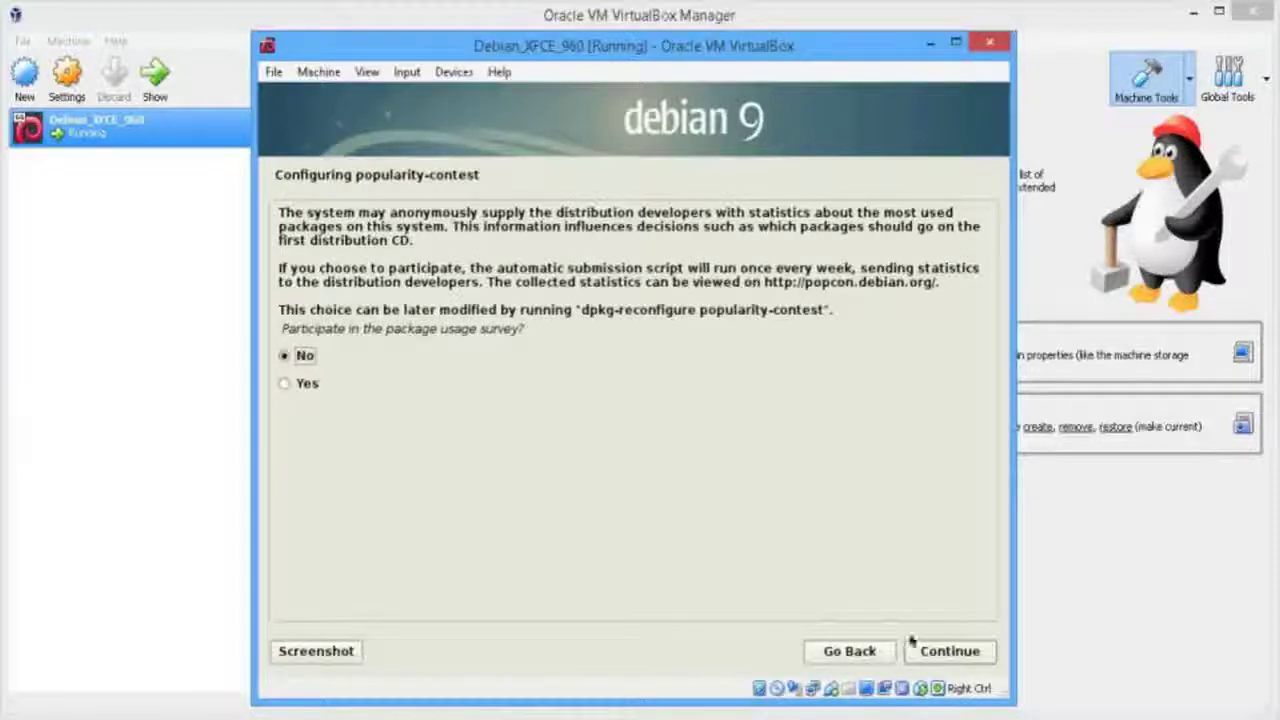
Choose No for the popularity-contest package usage survey and continue
left_click(288, 382)
left_click(292, 355)
left_click(944, 652)
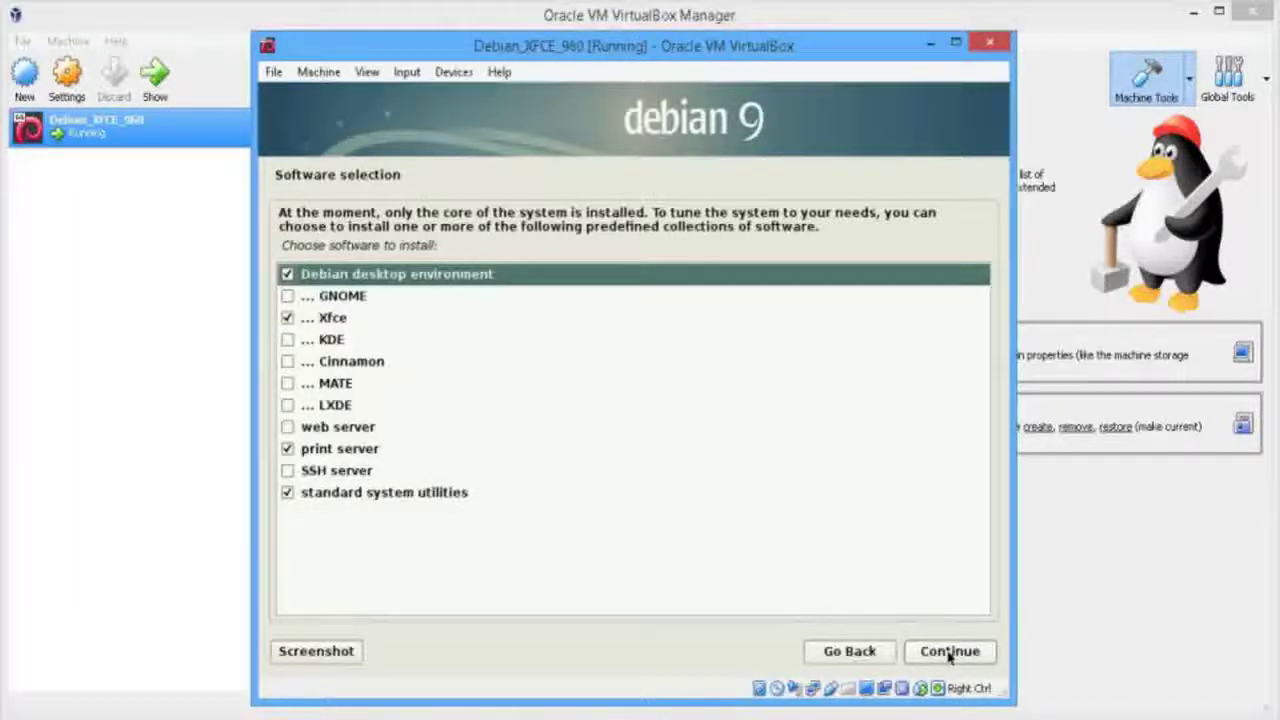
Confirm the Xfce desktop, print server and standard utilities selection to begin installing software
left_click(948, 655)
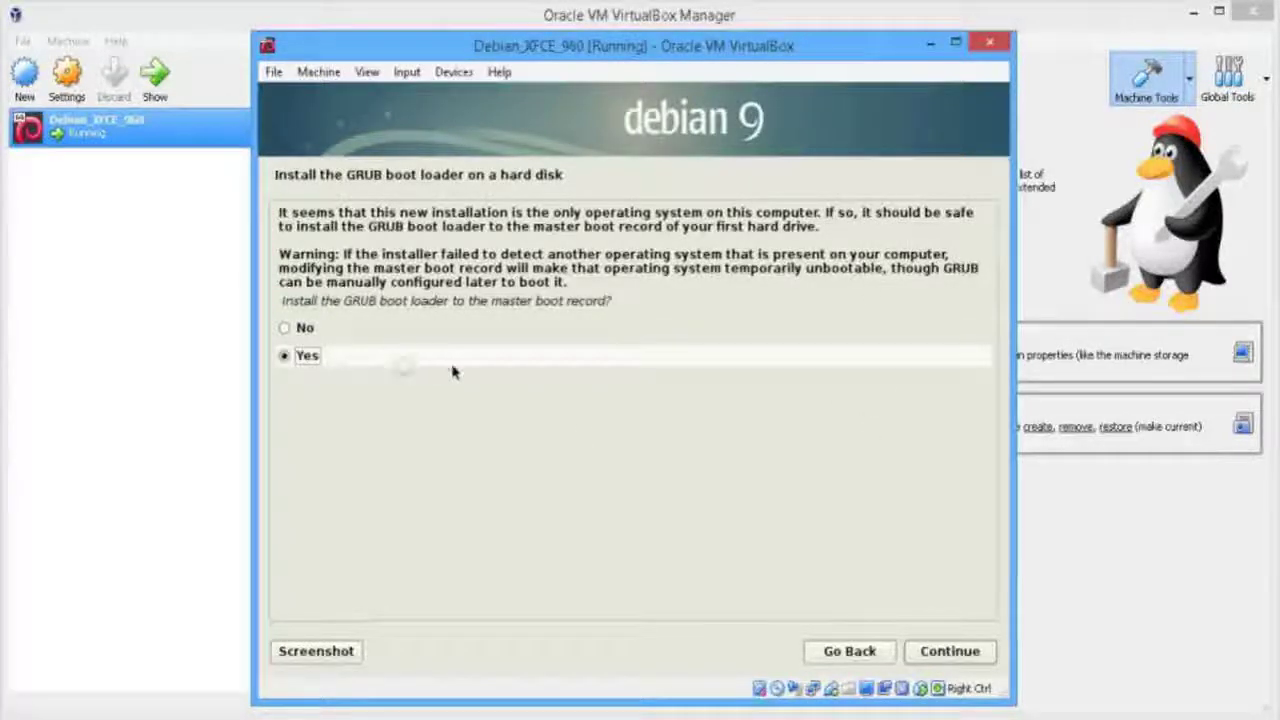
Install the GRUB boot loader to the master boot record on /dev/sda
left_click(408, 367)
left_click(945, 651)
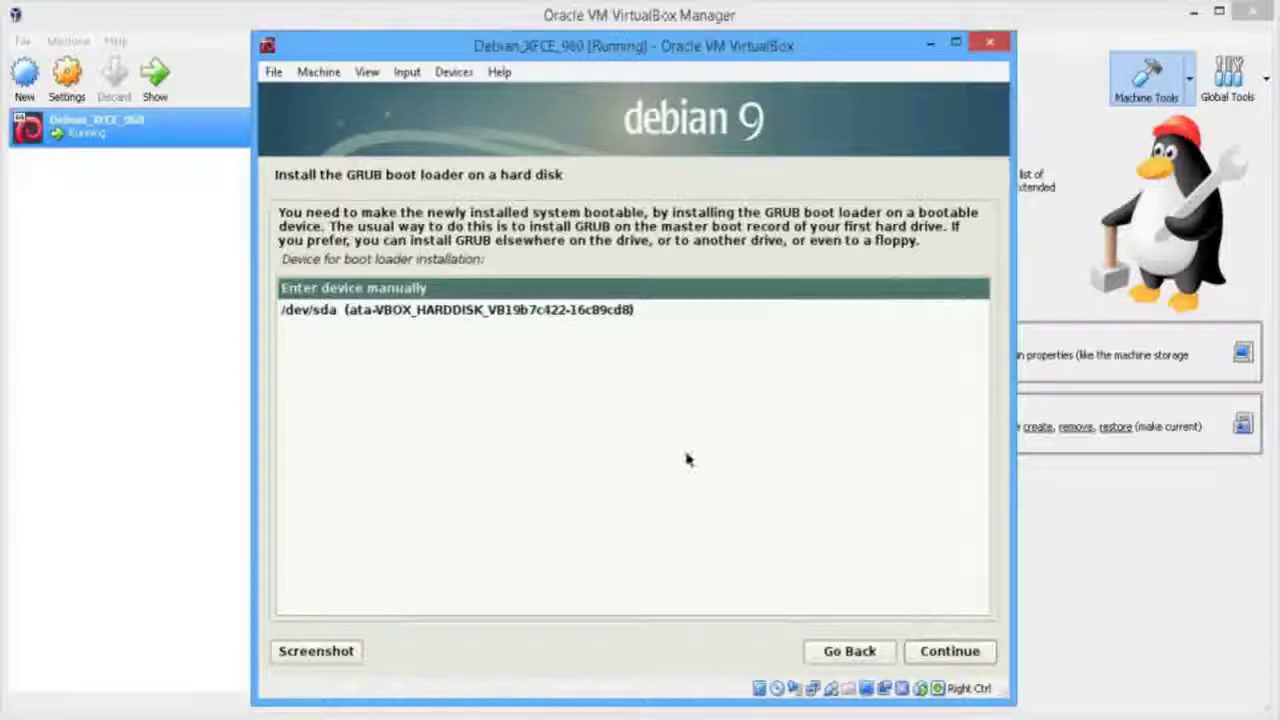
left_click(670, 310)
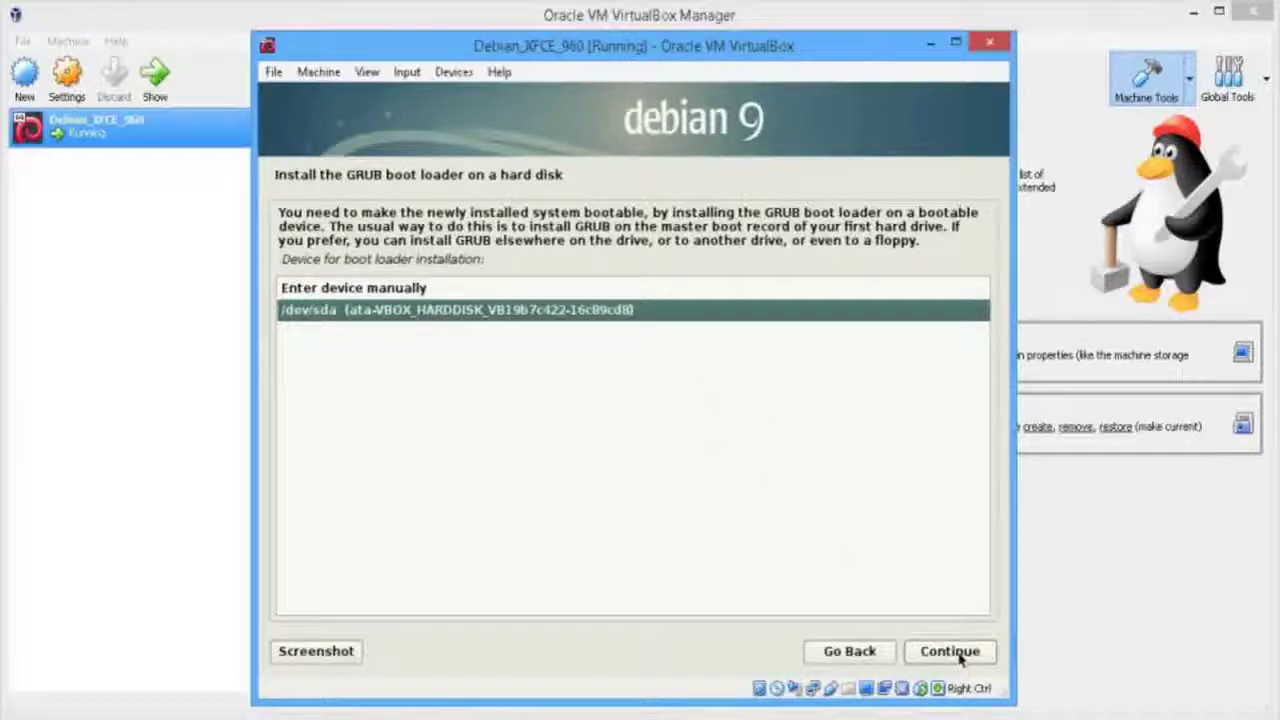
left_click(950, 651)
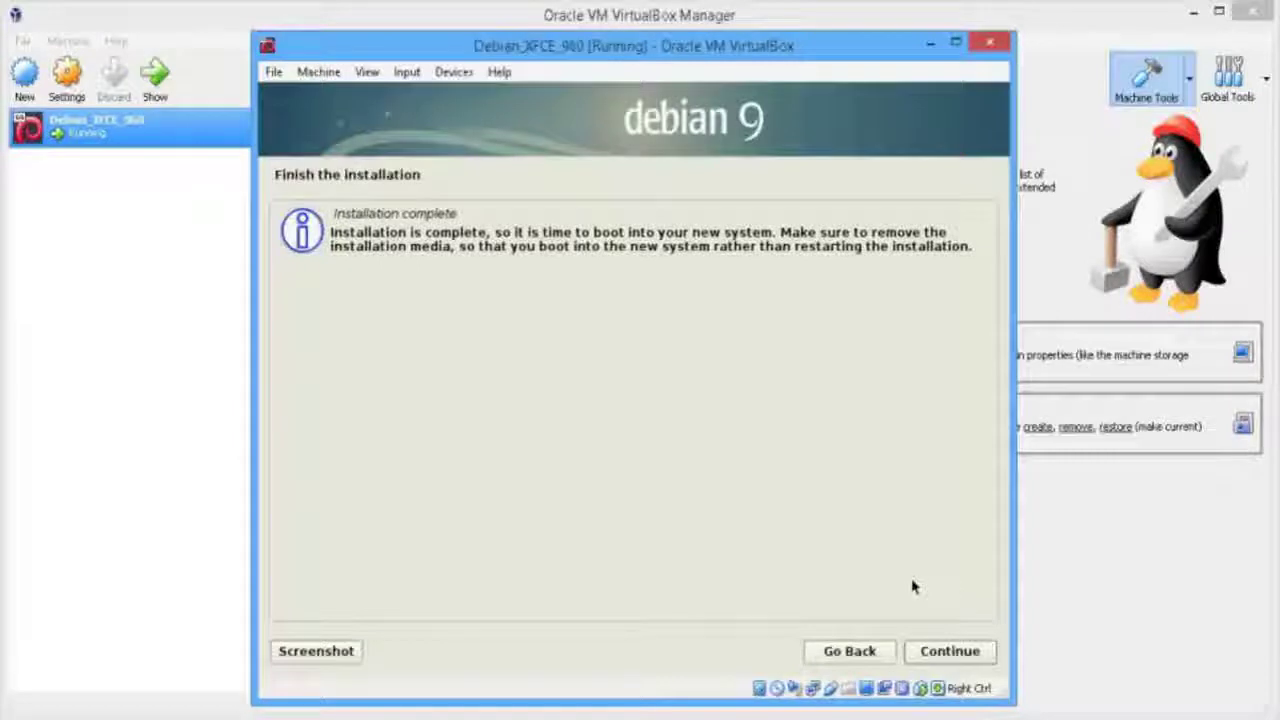
Finish the installation to reboot, dismiss the mouse-integration notice, and enlarge the VM window
left_click(955, 654)
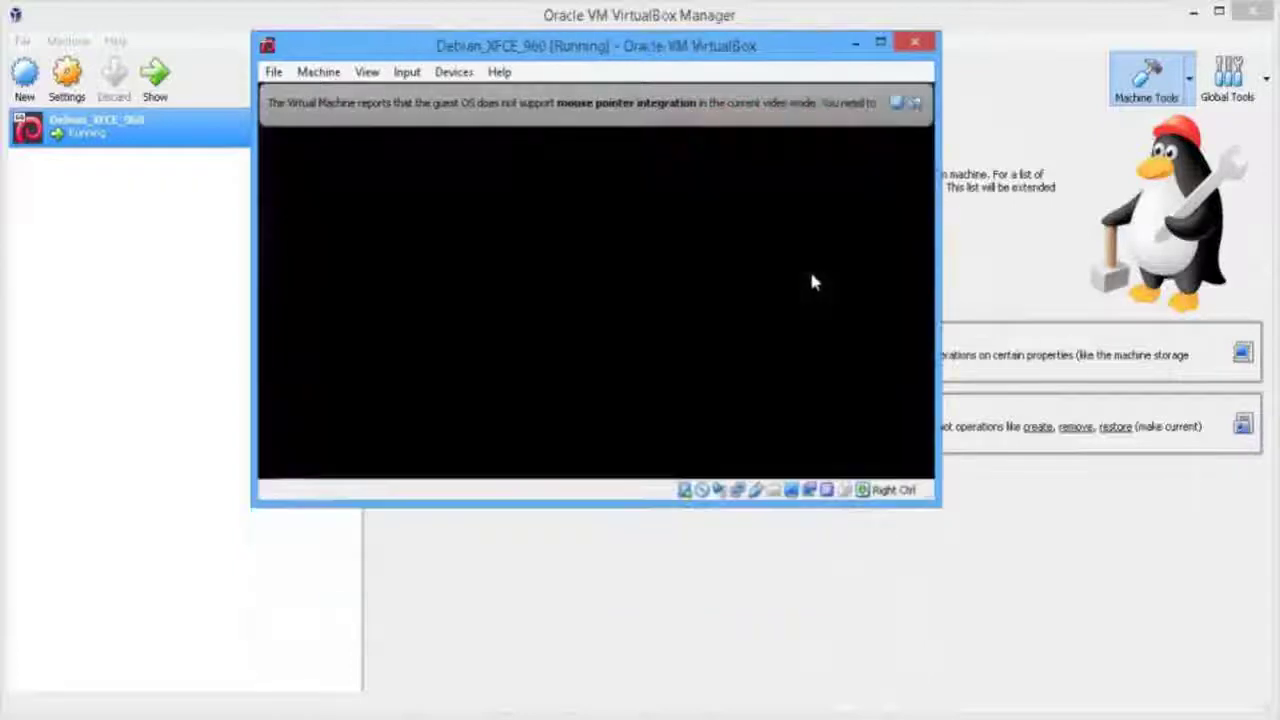
left_click(896, 102)
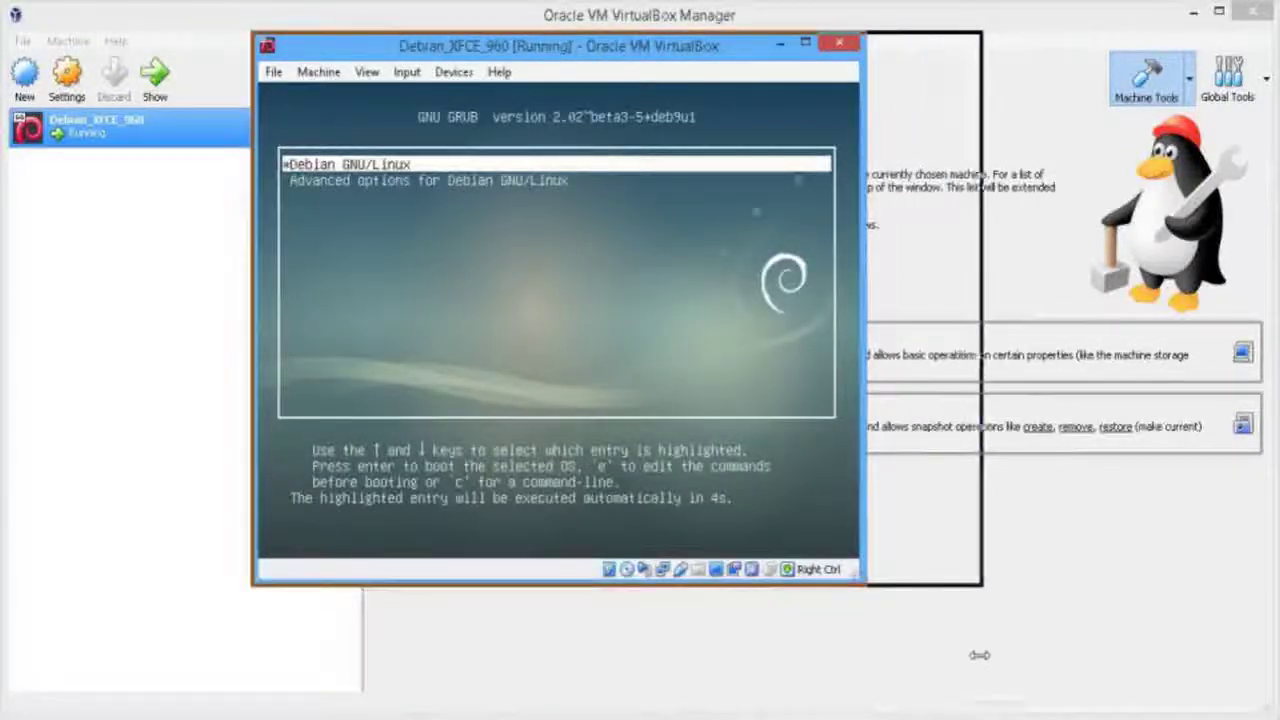
left_click_drag(815, 585, 815, 692)
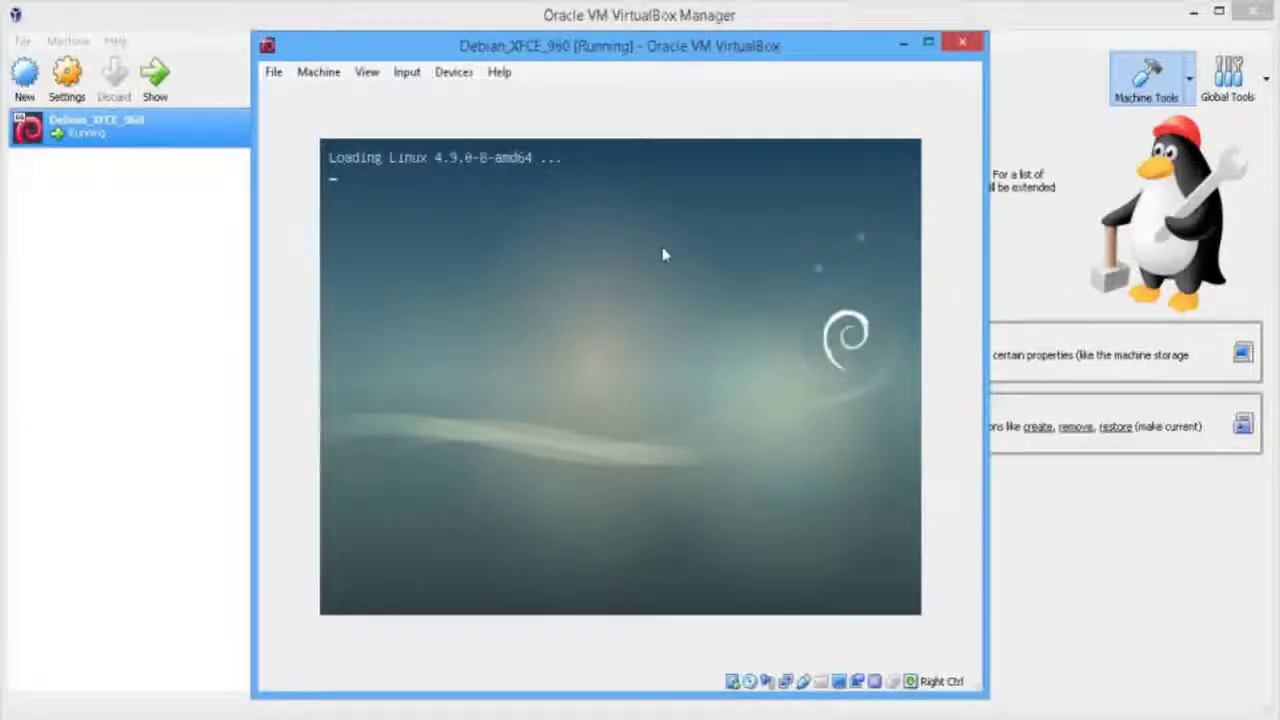
Switch the VM display to Full-screen Mode from the View menu
left_click(366, 72)
left_click(387, 95)
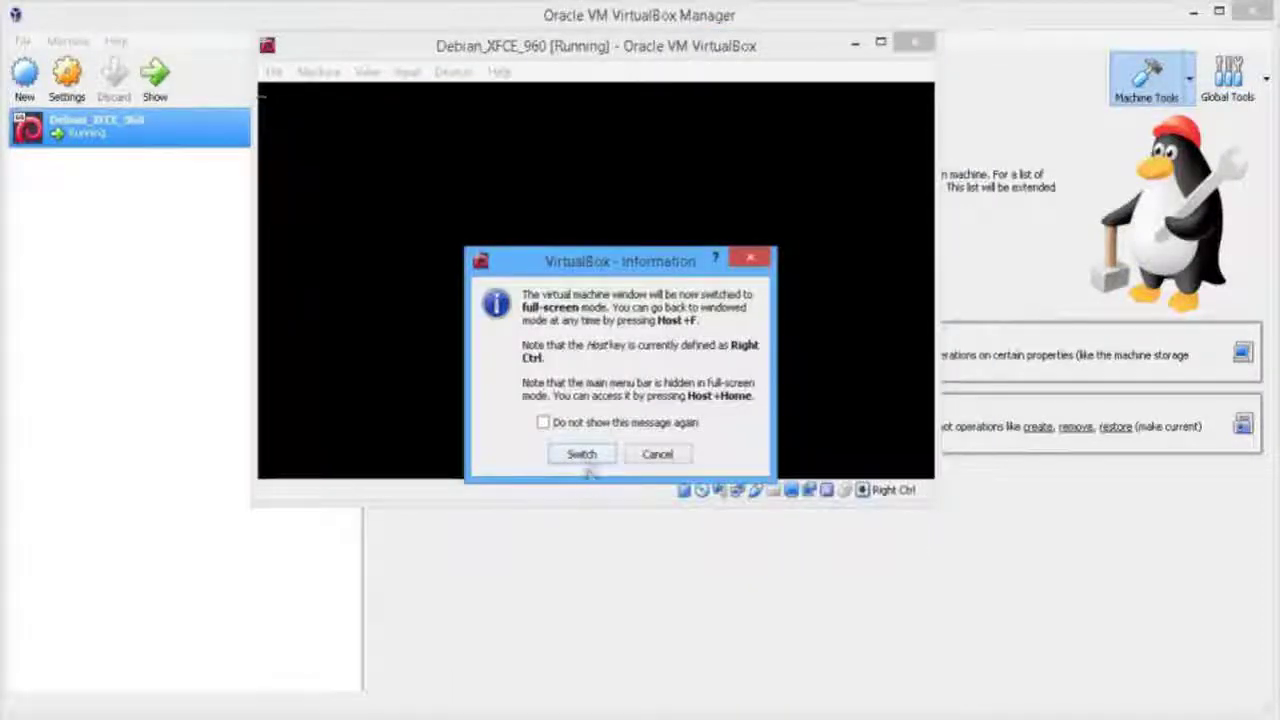
left_click(583, 457)
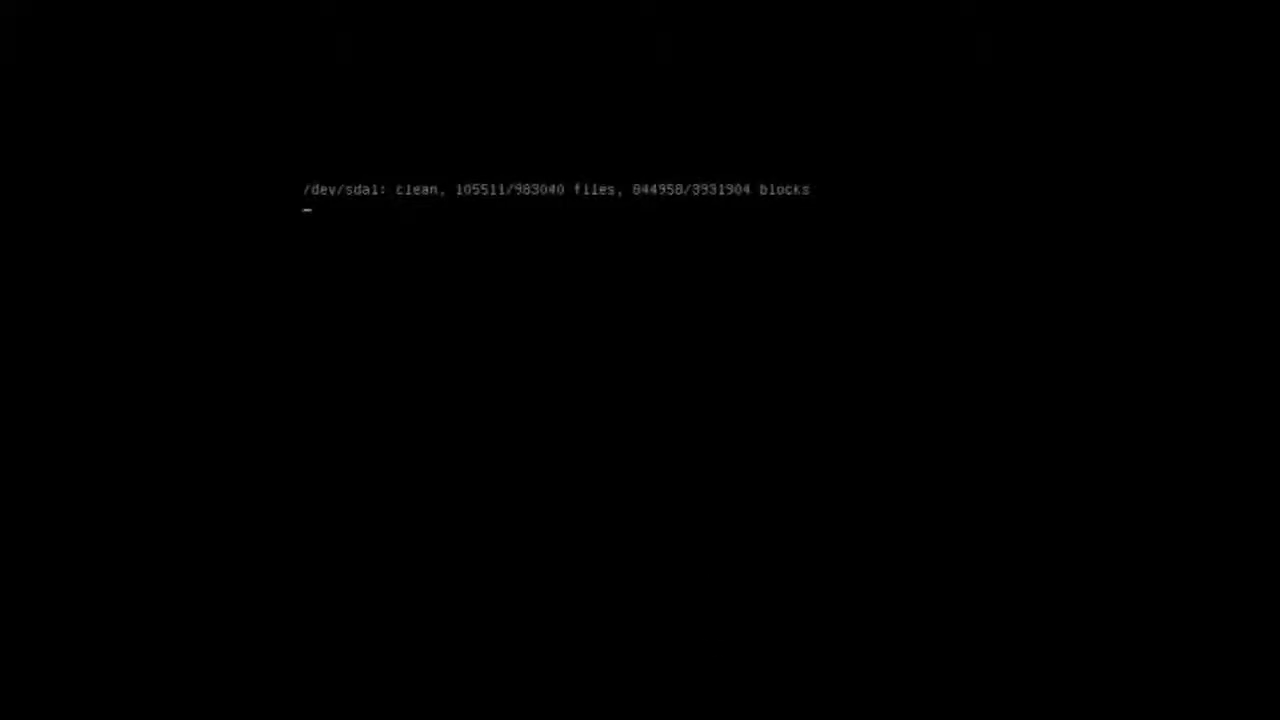
Leave full-screen with Host+F, then move and enlarge the VM window
key("ctrl+f")
left_click_drag(754, 49, 779, 140)
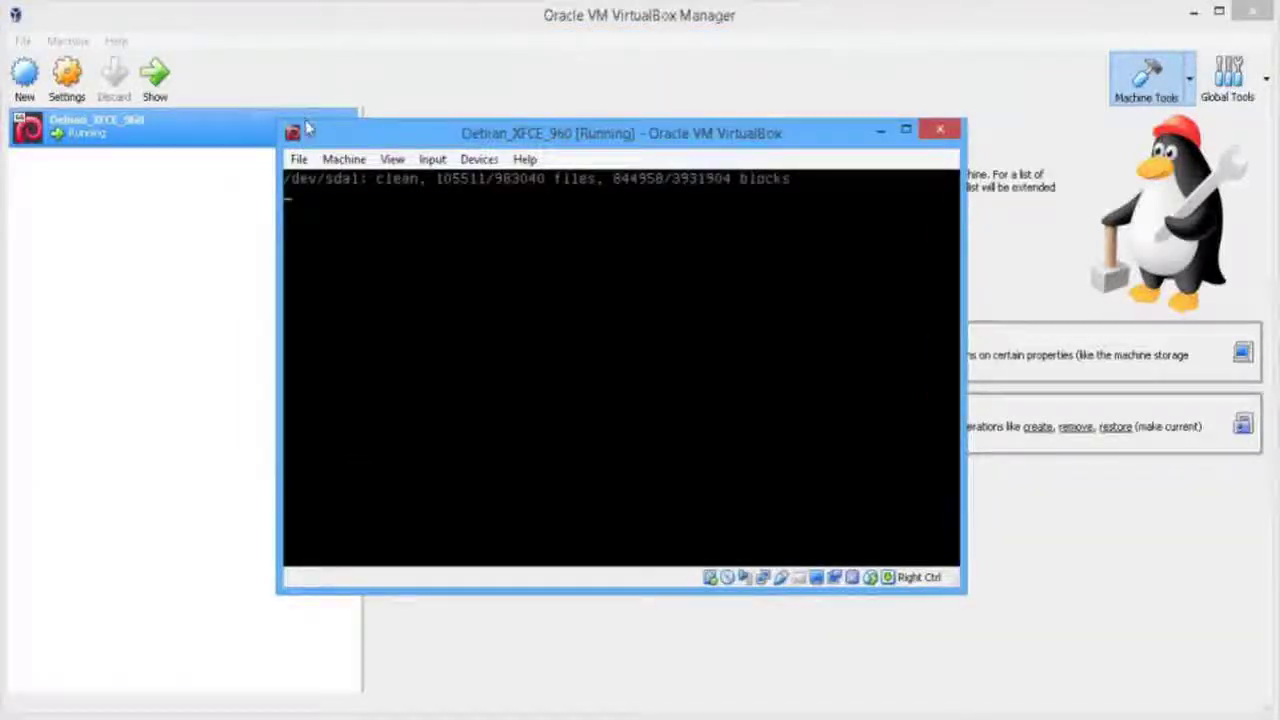
left_click_drag(279, 120, 258, 78)
left_click_drag(965, 592, 1044, 661)
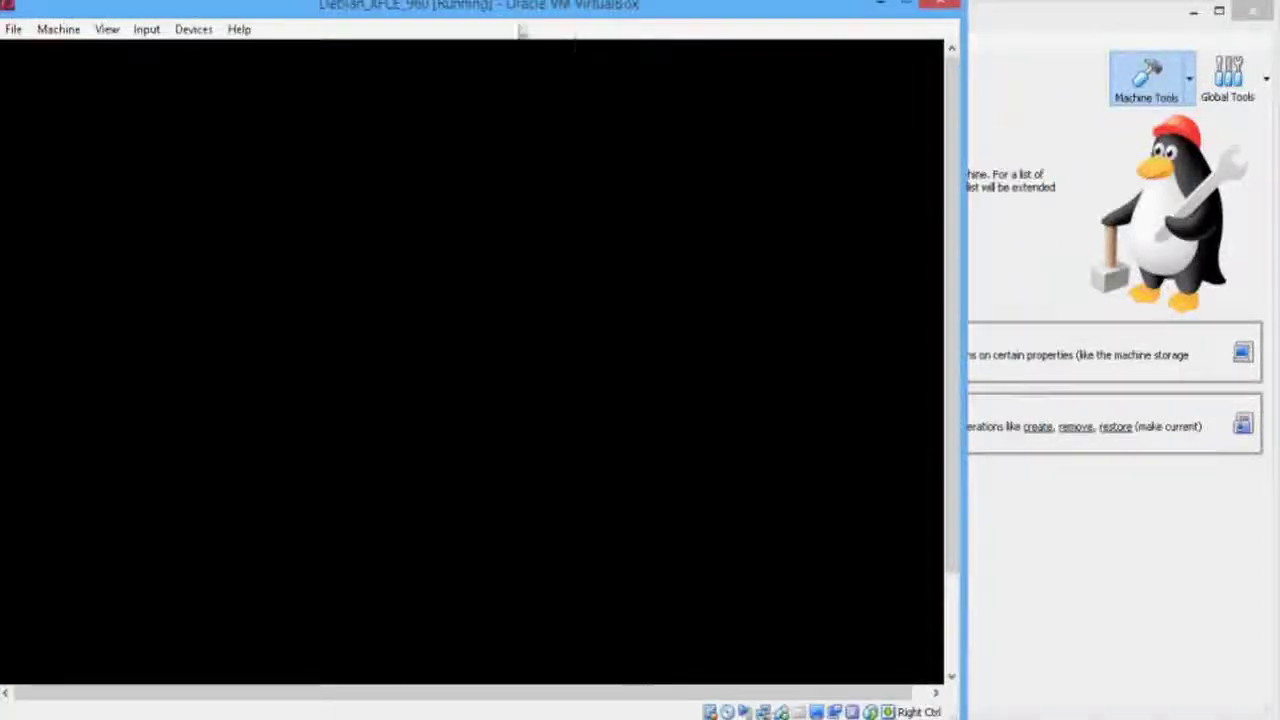
left_click_drag(544, 27, 643, 29)
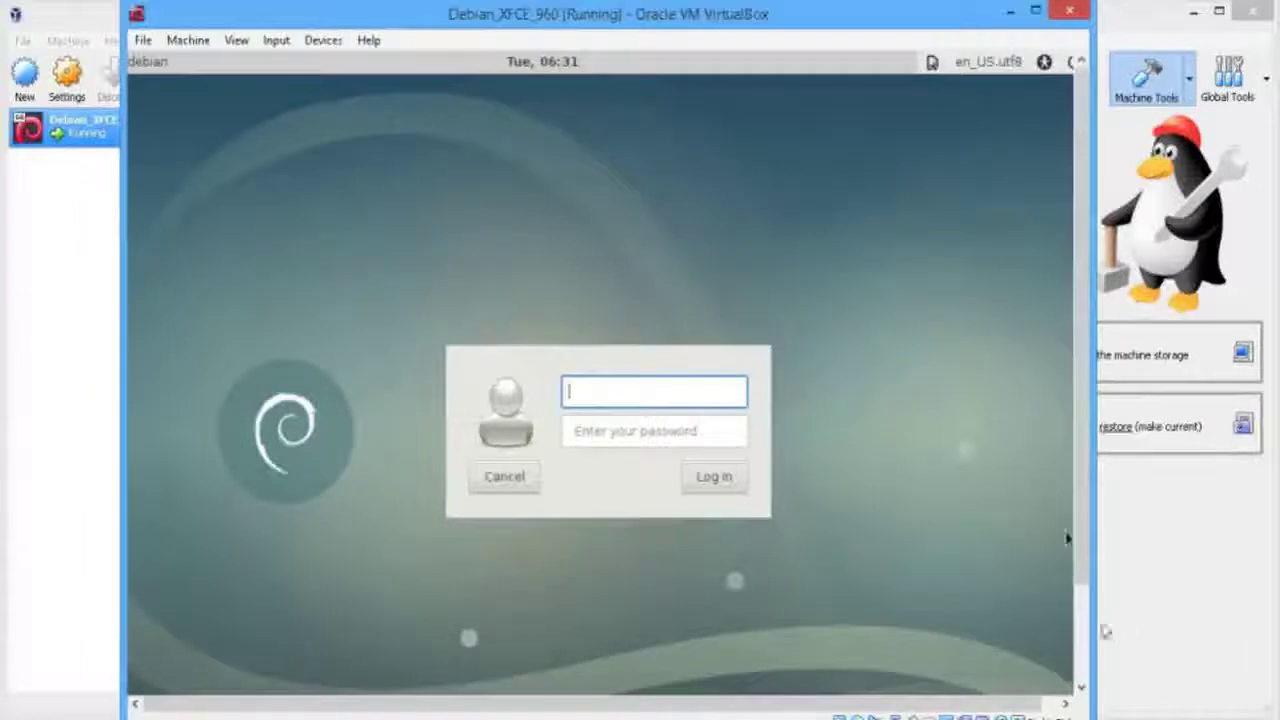
Log in to Debian with the user's username and password, then maximize the VM window
type("test")
key("Tab")
type("test")
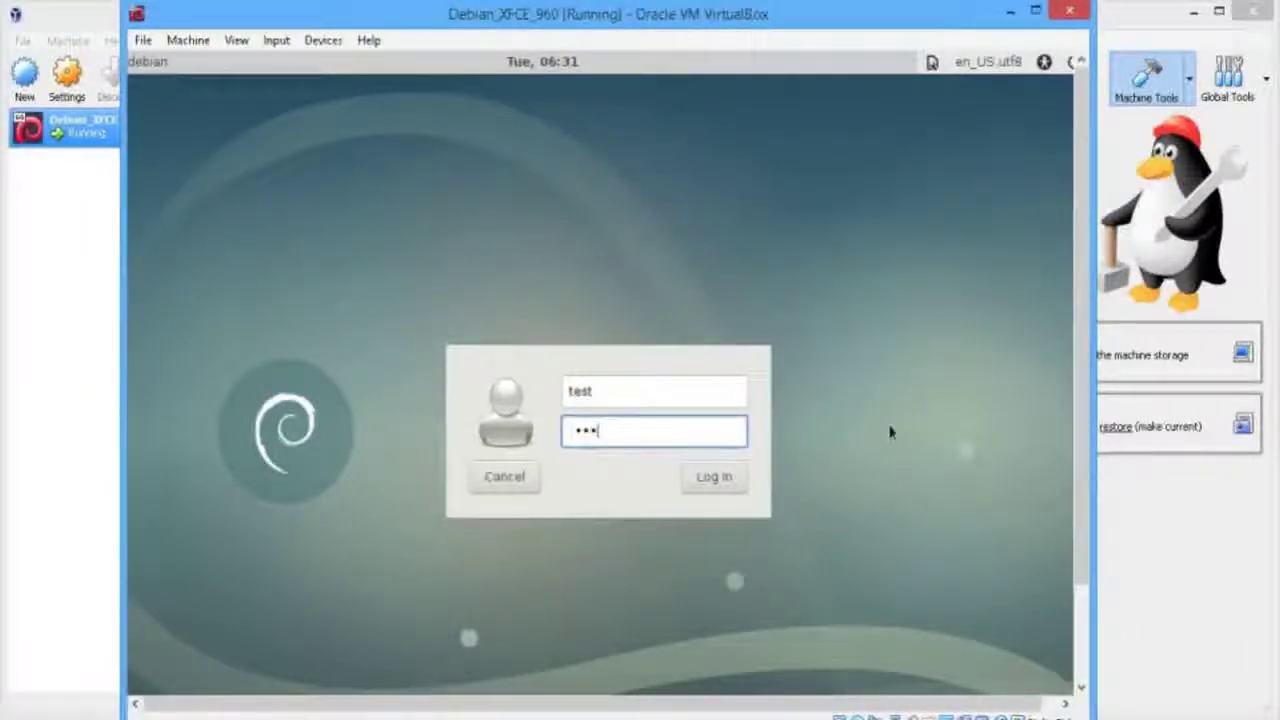
left_click(716, 481)
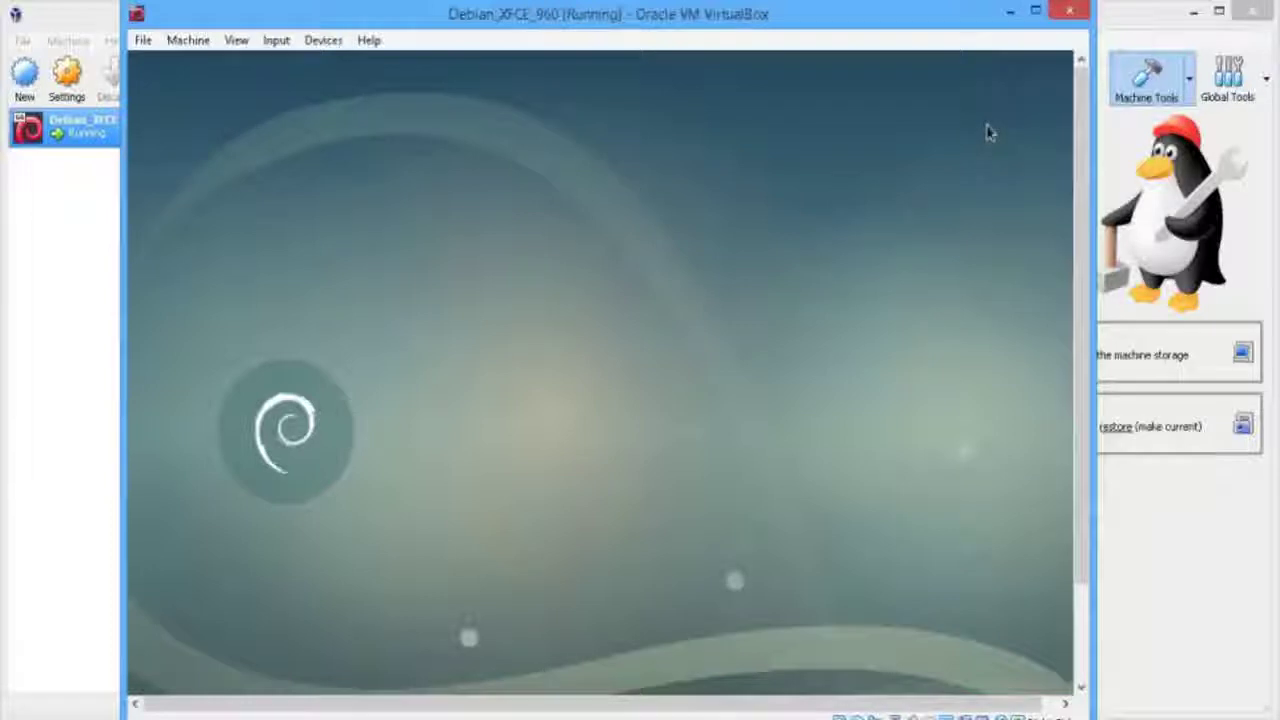
left_click(1035, 11)
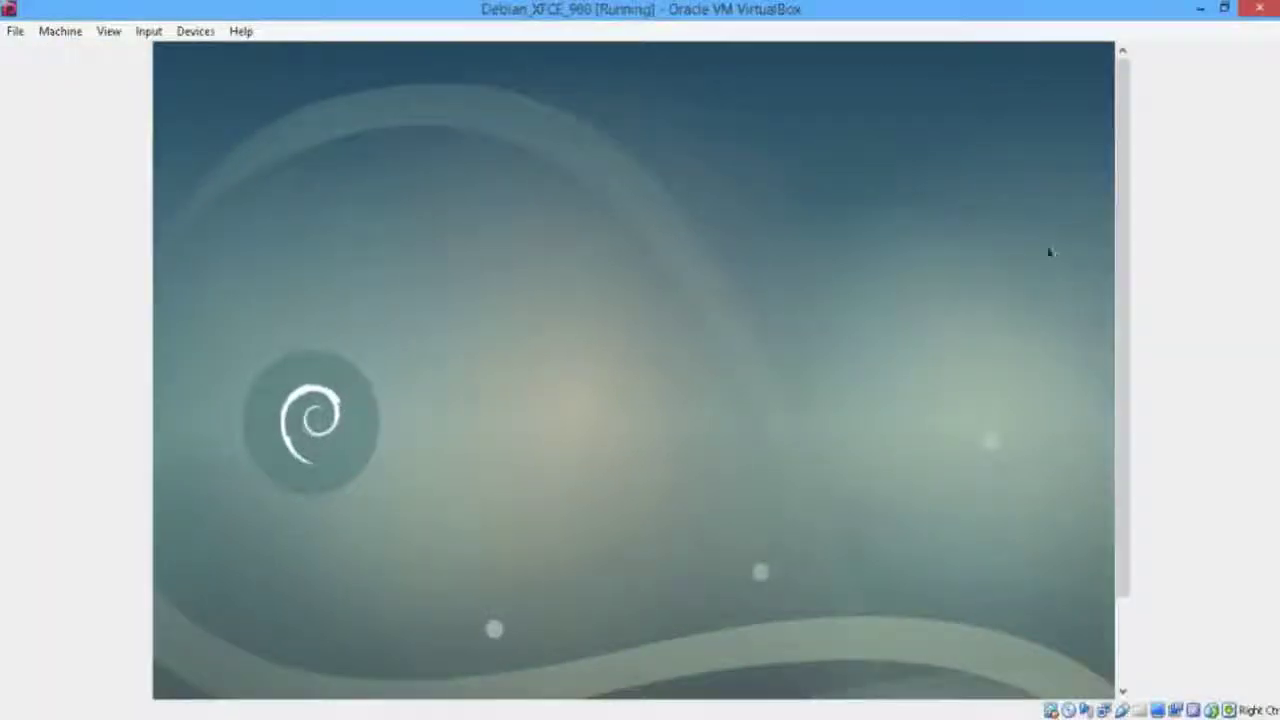
Switch the VM window to Scaled Mode from the View menu
left_click(108, 31)
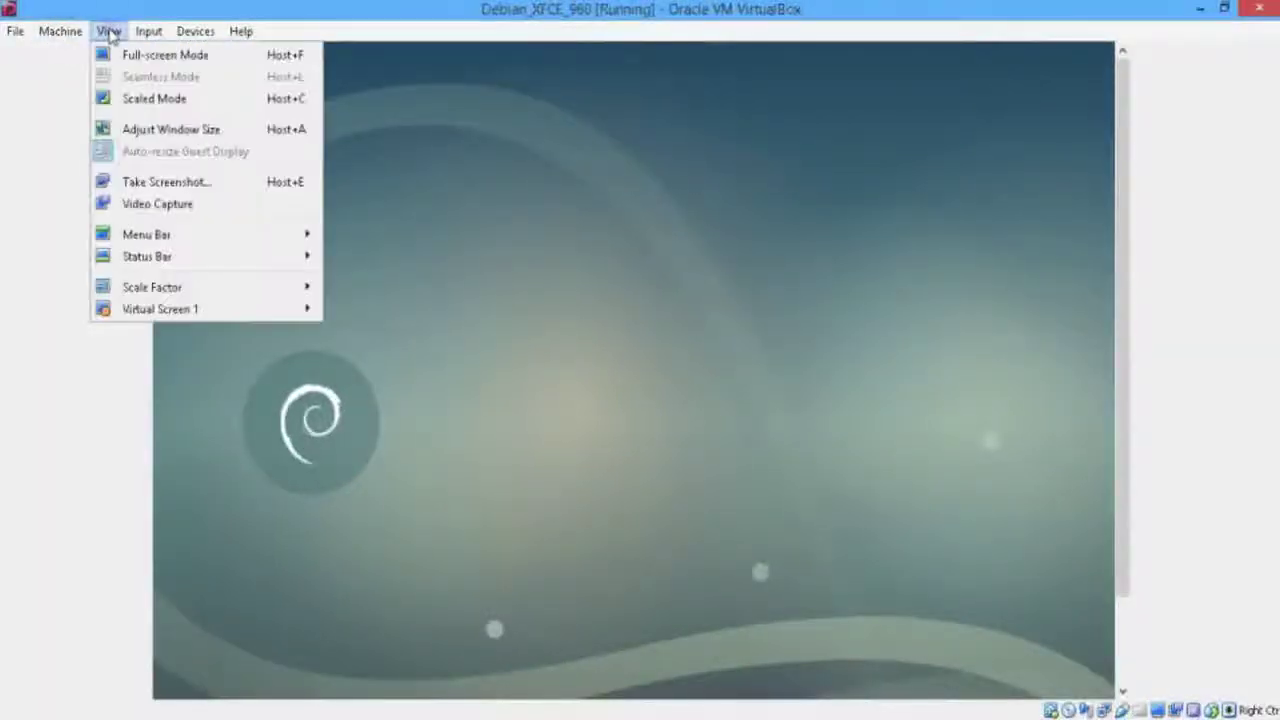
left_click(175, 104)
left_click(620, 458)
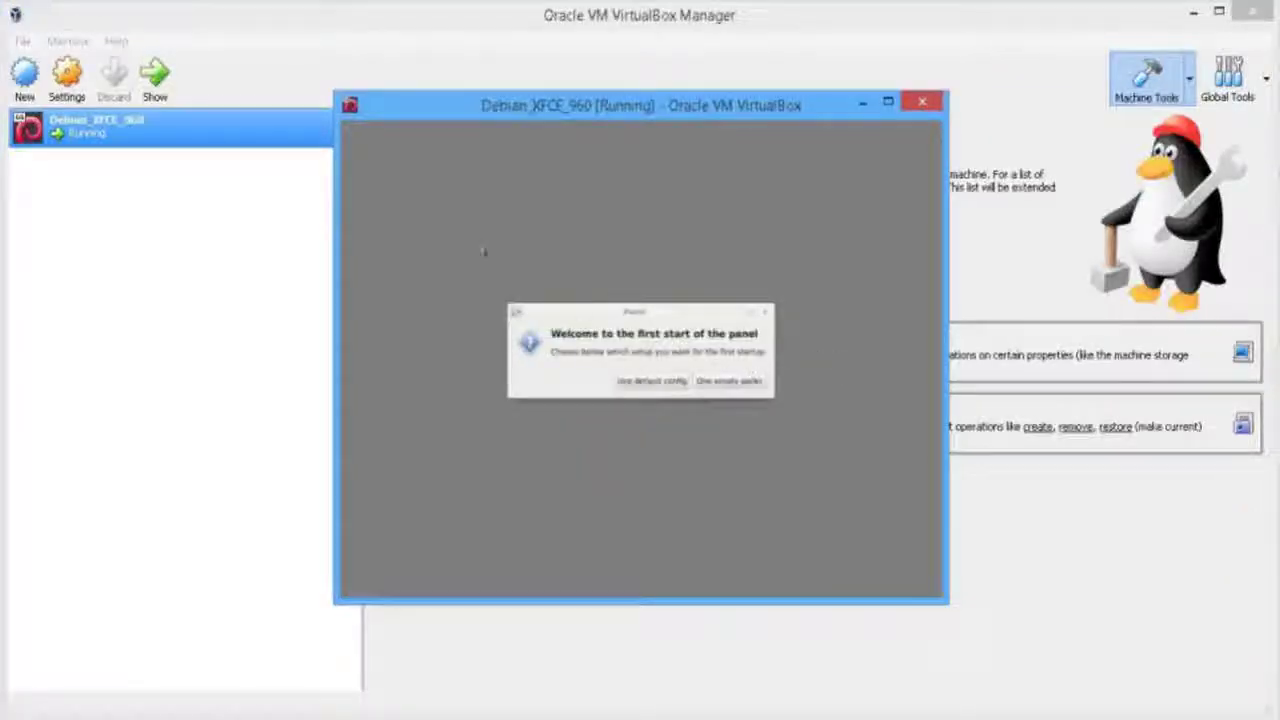
Enlarge and reposition the scaled VM window, then choose Use default config for the Xfce panel
left_click_drag(940, 605, 1140, 708)
left_click_drag(740, 97, 604, 31)
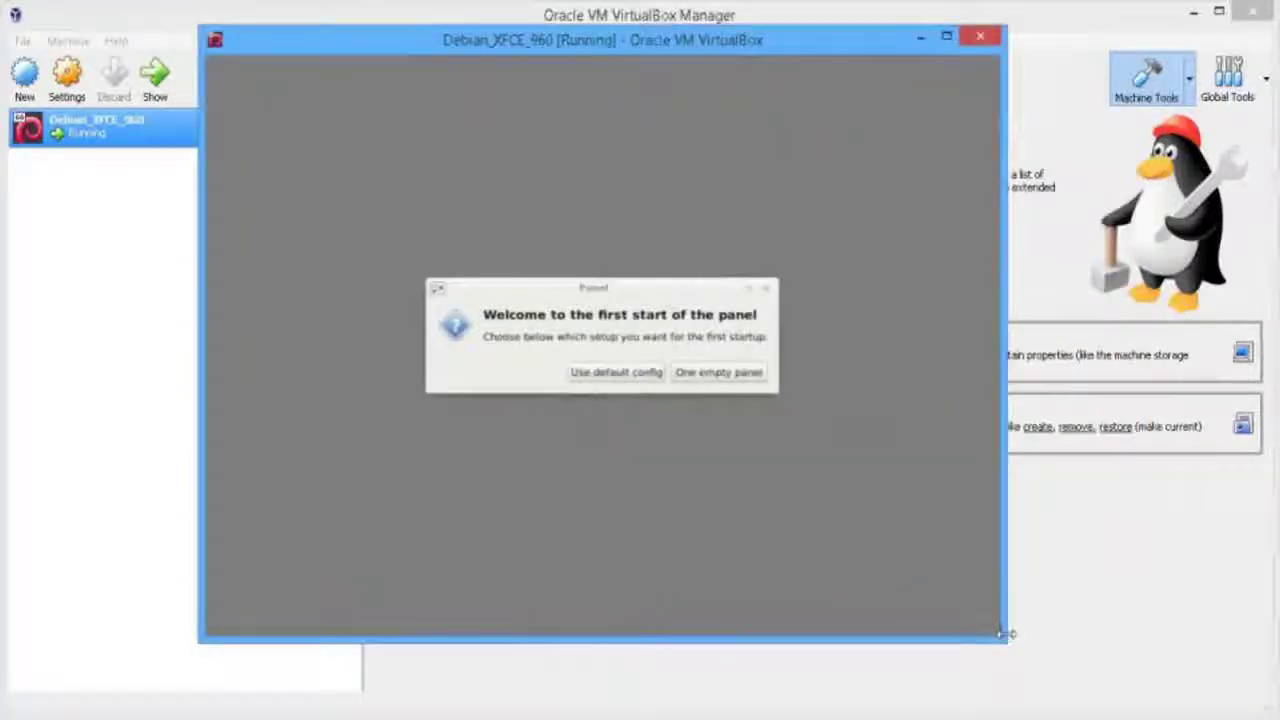
left_click_drag(1003, 632, 1100, 697)
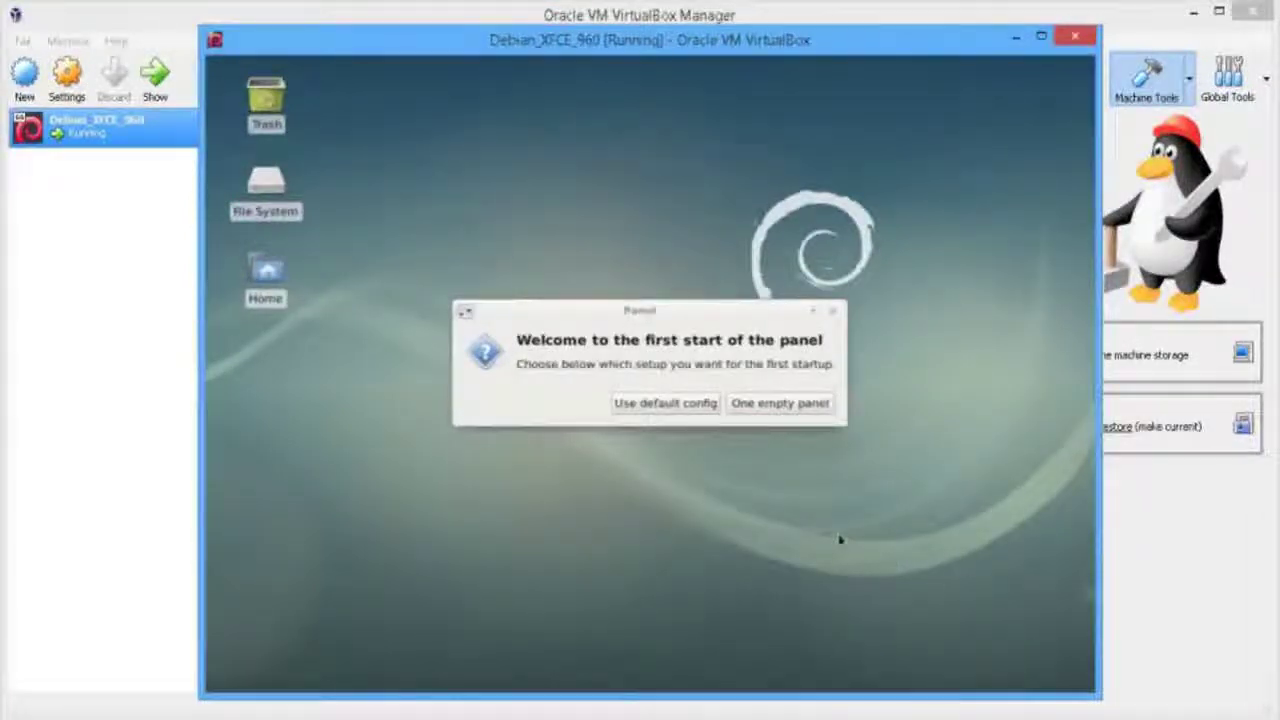
left_click(710, 408)
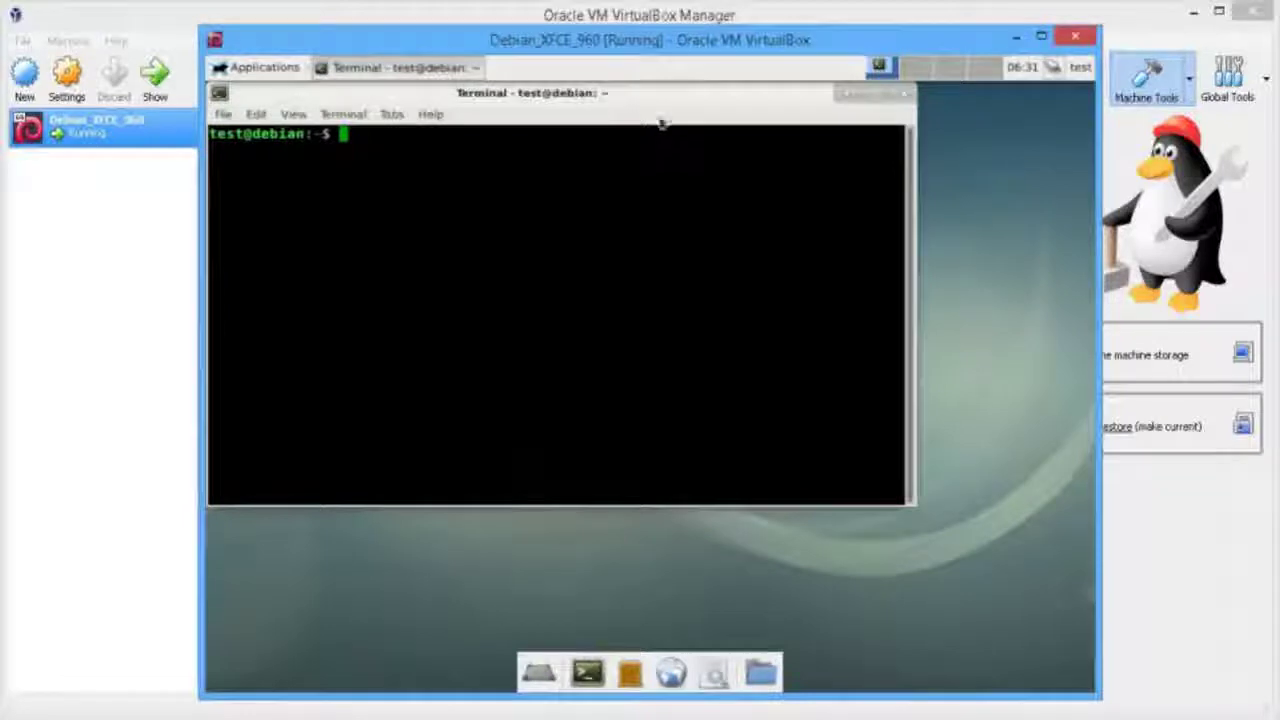
Move the terminal window into place and run uname -a
left_click_drag(665, 97, 753, 153)
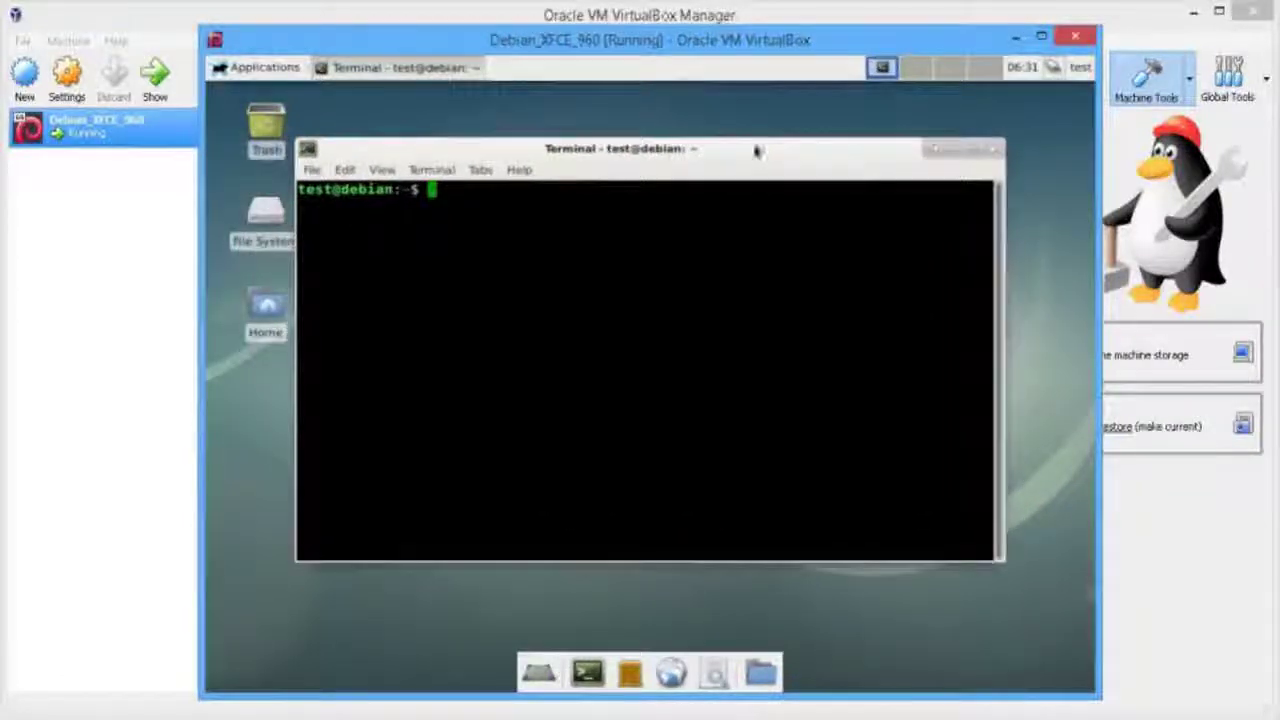
type("uname -a")
key("Return")
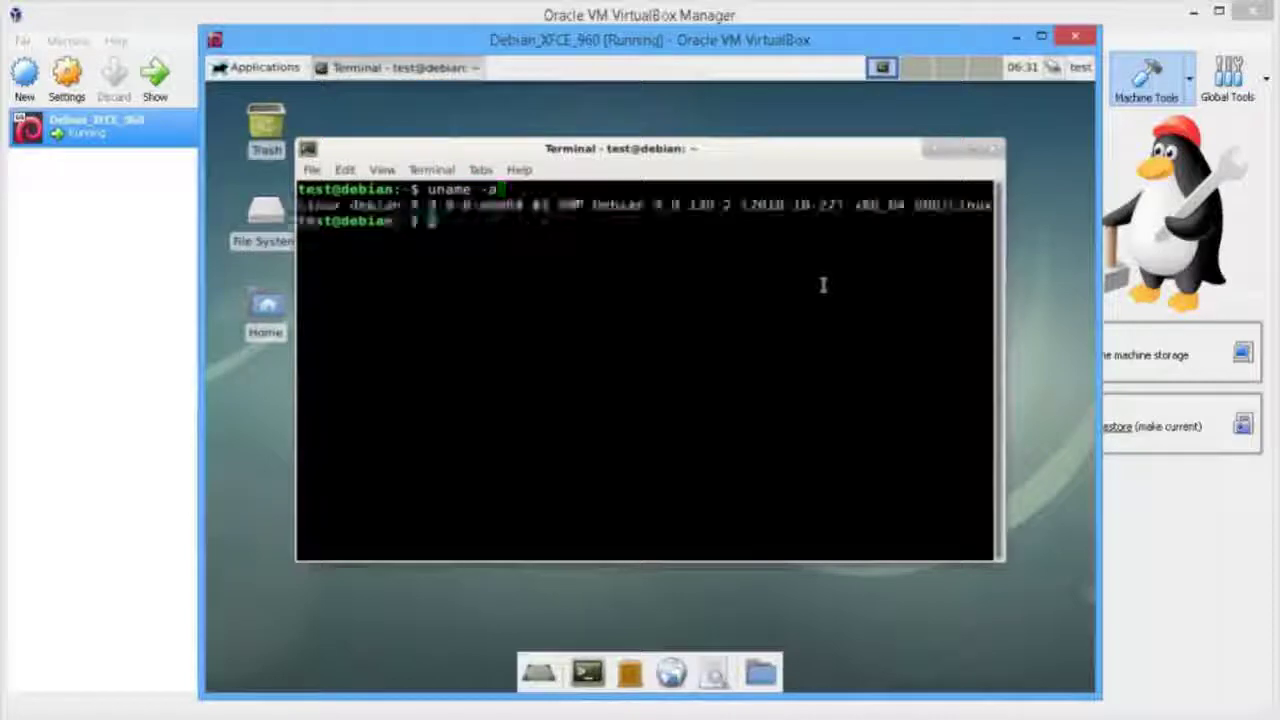